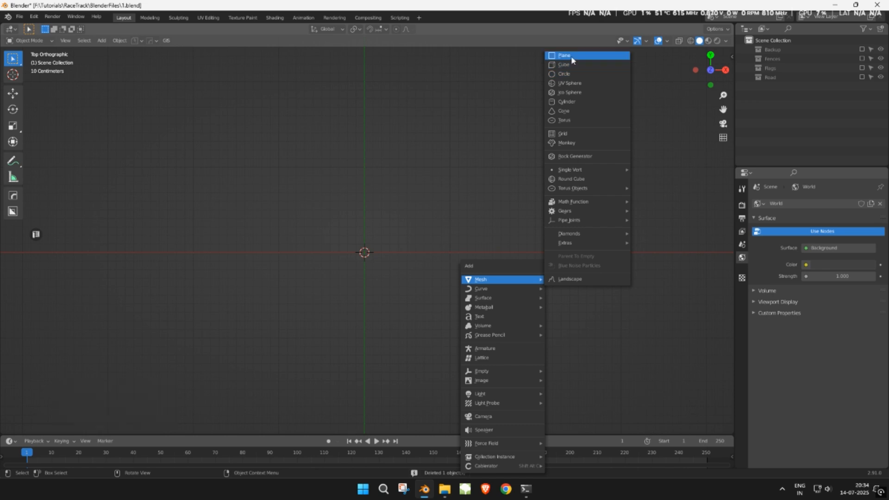
- Add a plane and give it a new material named TreeBilboard
key("KP_Decimal")
left_click(796, 242)
left_click(780, 210)
type("TreeBoard")
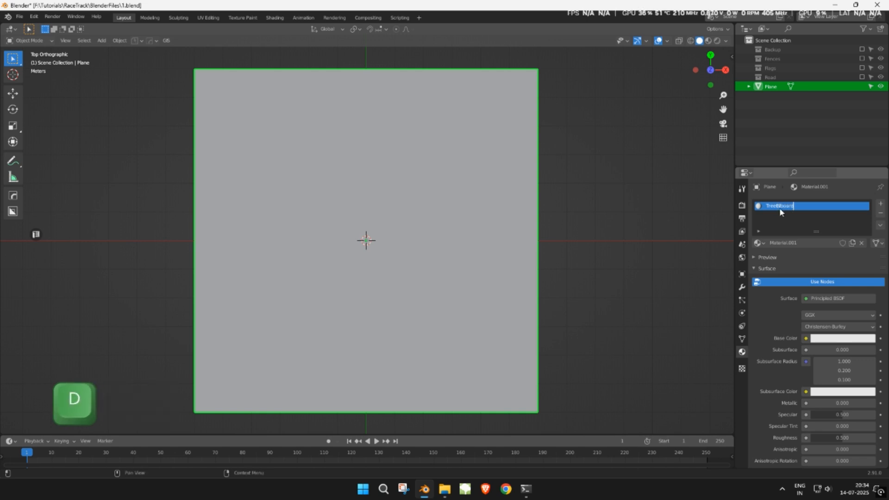
key("Return")
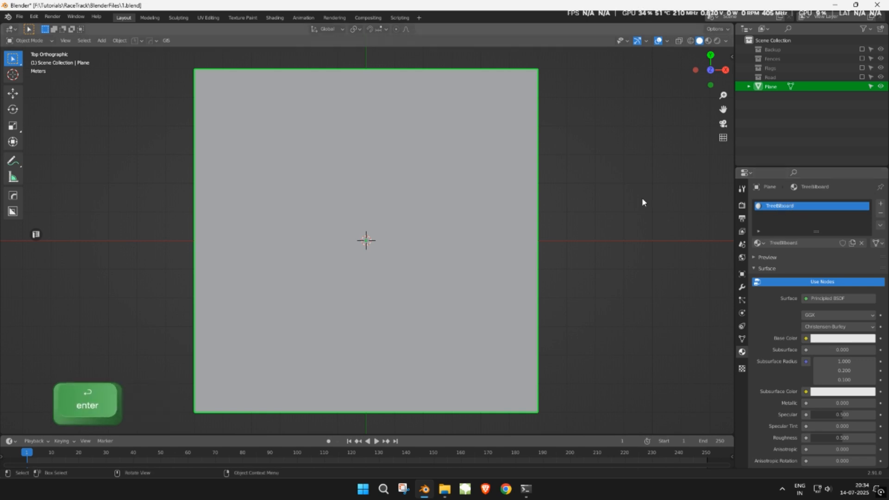
left_click(283, 19)
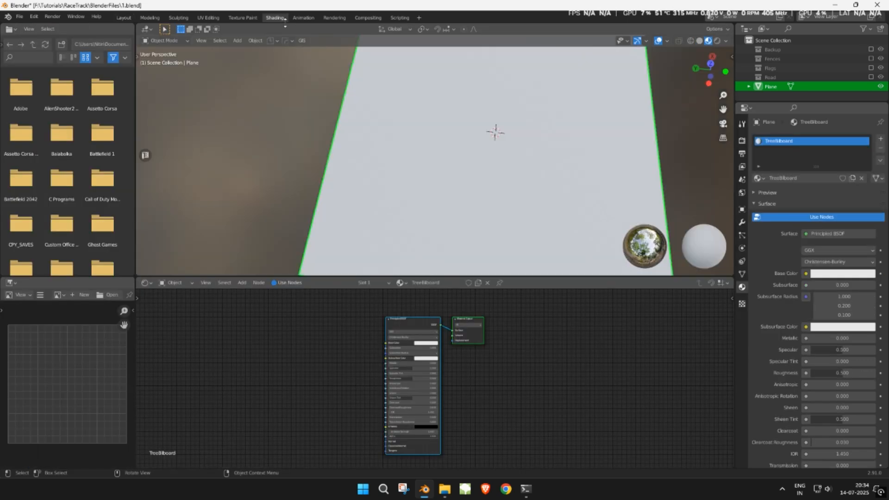
- Add the T_TreeBillboard2.png image texture and connect its Color and Alpha to the Principled BSDF
left_click(416, 320)
key("ctrl+shift+t")
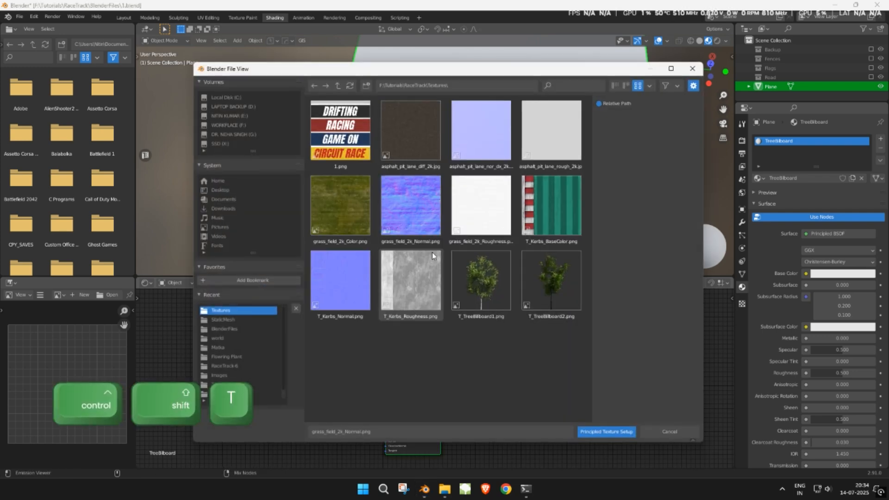
double_click(526, 292)
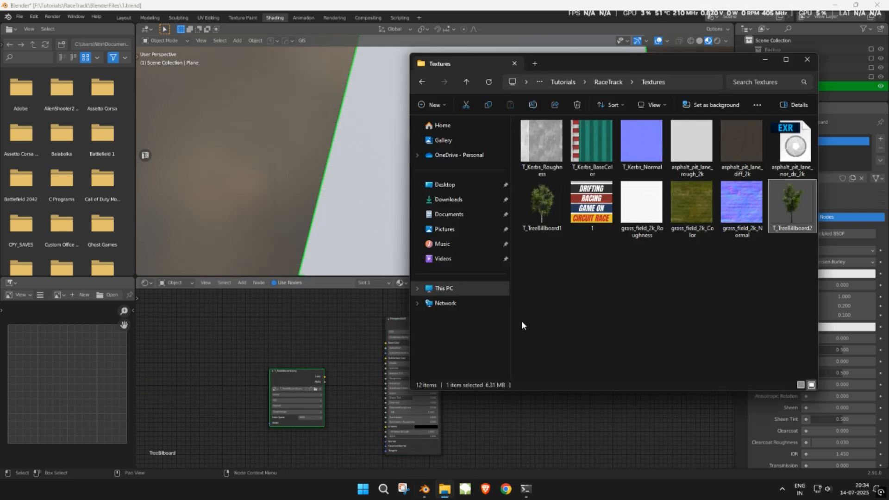
left_click(326, 368)
scroll(324, 368, "up", 4)
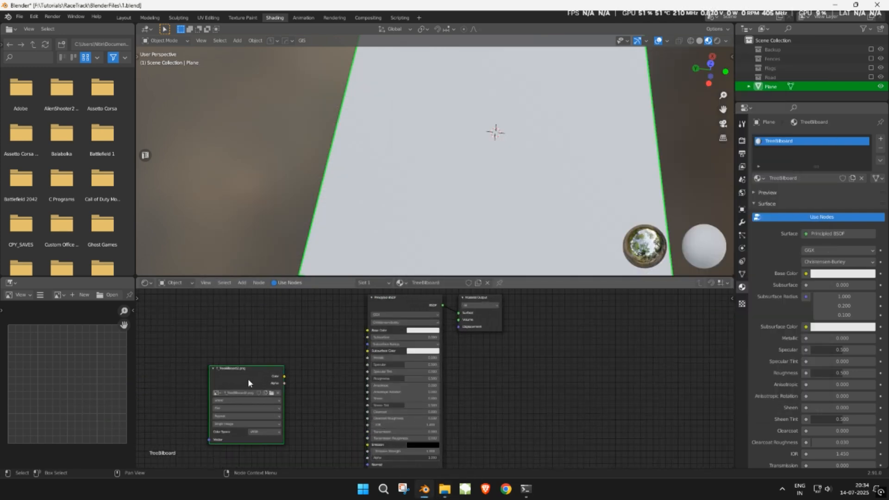
left_click_drag(248, 379, 274, 335)
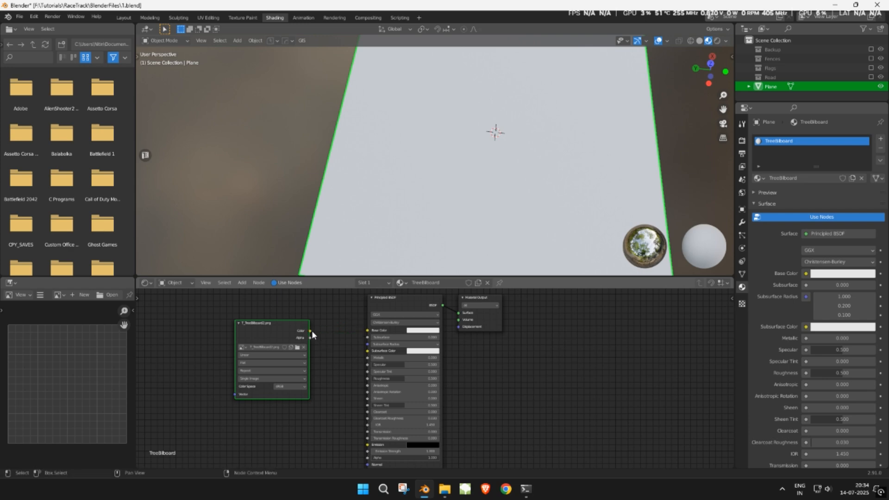
left_click_drag(359, 333, 364, 330)
left_click_drag(310, 338, 368, 458)
- Lower the material's Specular and set its Blend Mode to Alpha Clip
scroll(423, 407, "up", 3)
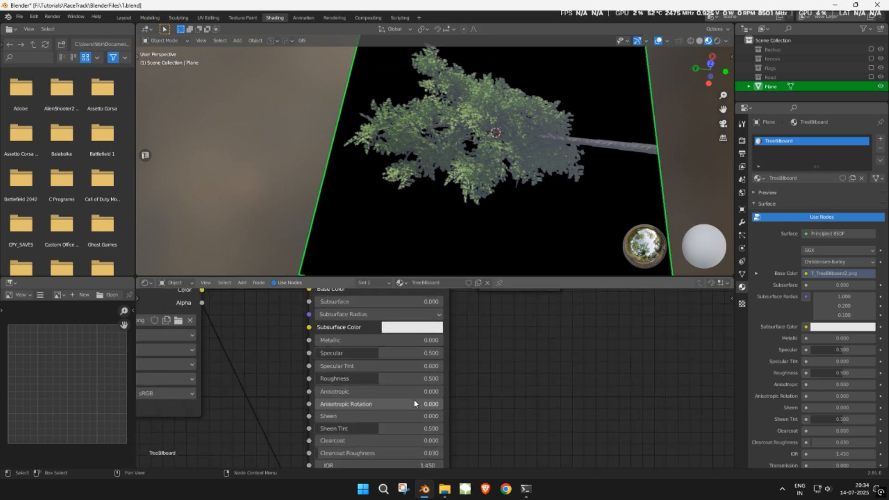
left_click_drag(357, 353, 337, 353)
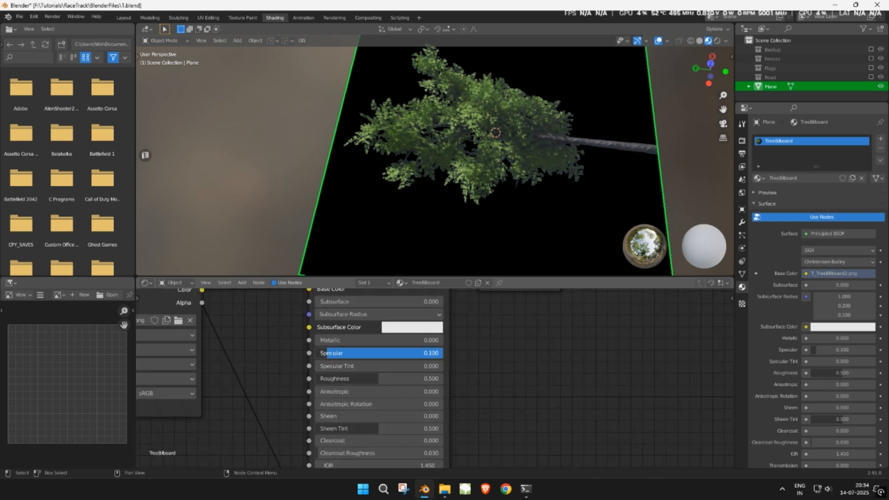
middle_click_drag(514, 200, 491, 231)
scroll(817, 407, "down", 7)
scroll(833, 451, "down", 4)
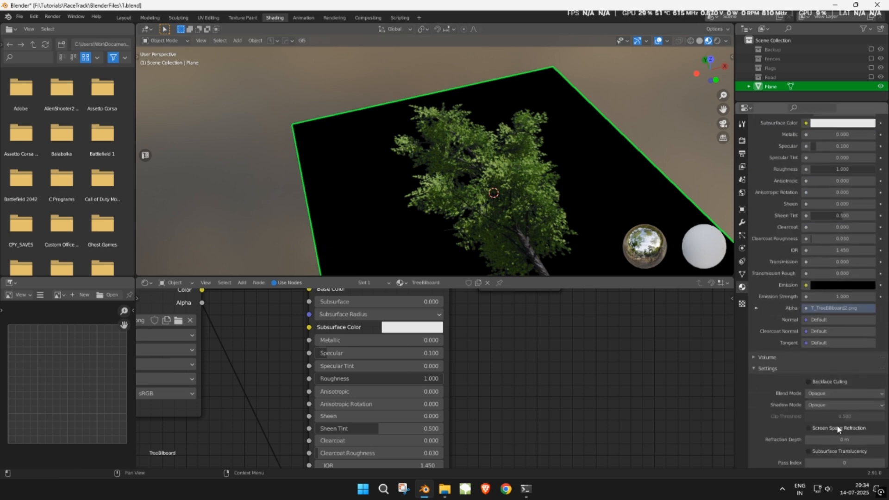
left_click(836, 394)
left_click(832, 409)
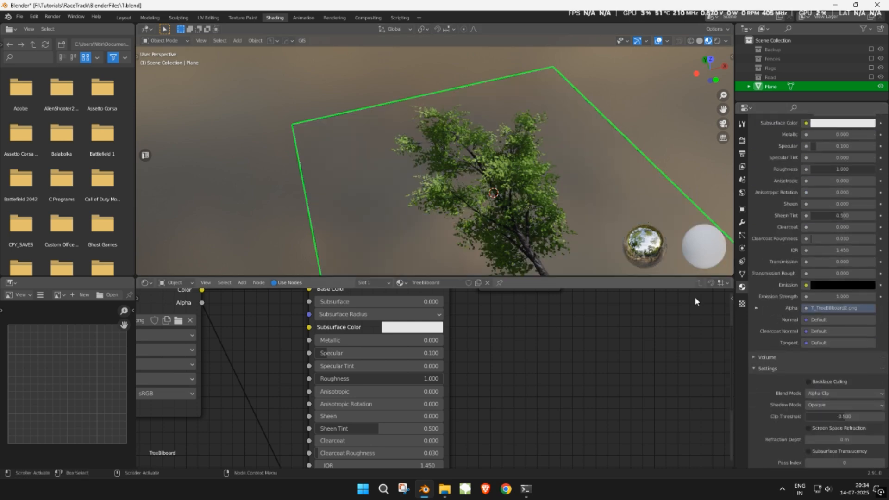
left_click(124, 18)
- Show the texture in the viewport and slide the plane's right and left edges inward to the tree
key("z")
left_click(380, 276)
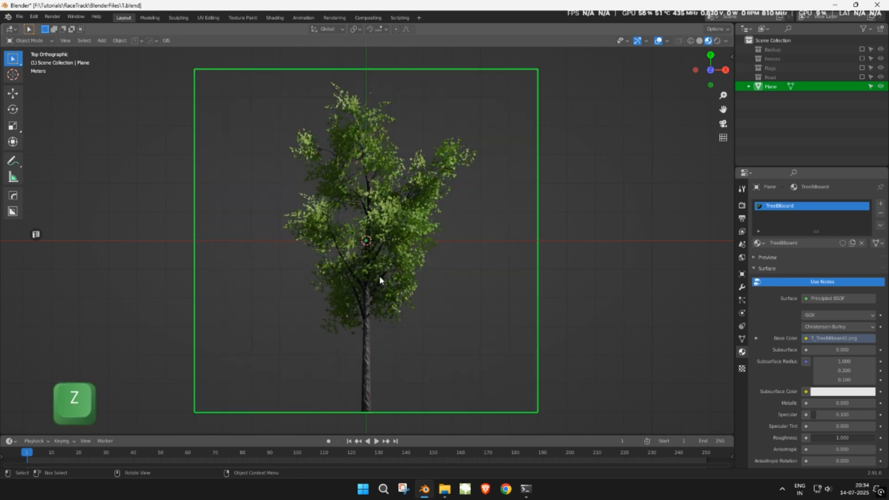
key("Tab")
key("2")
left_click(550, 261)
key("g")
key("g")
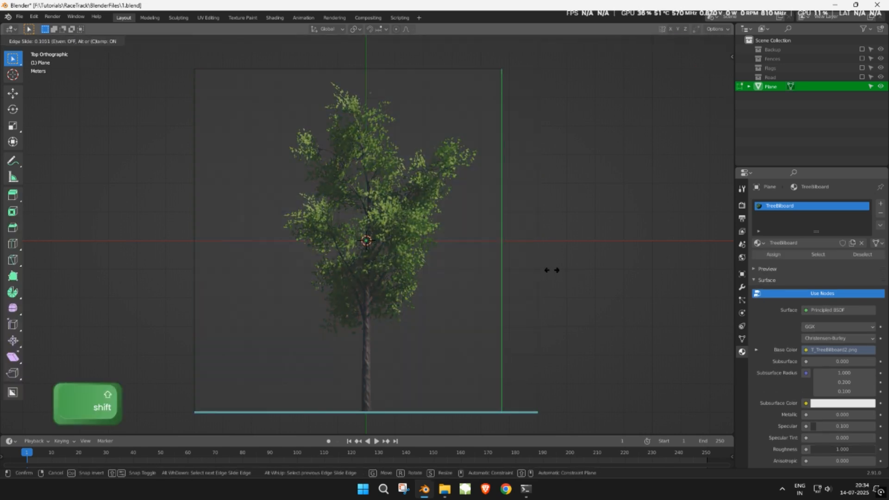
left_click(448, 267)
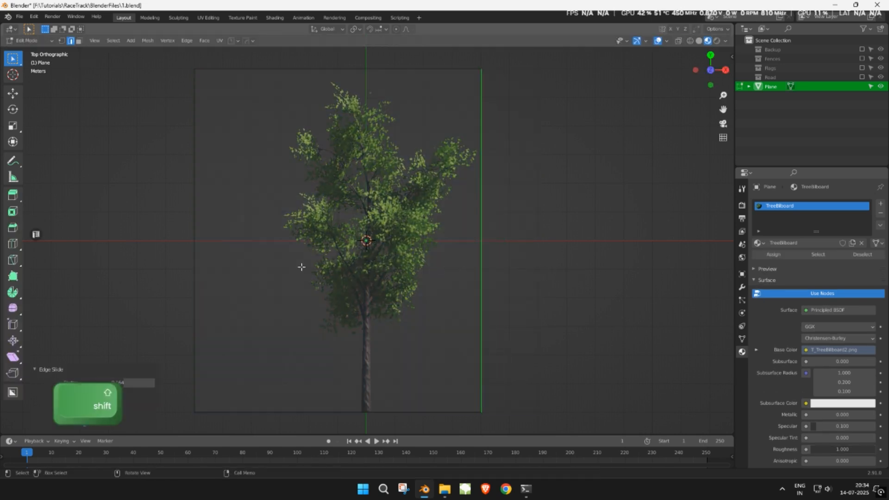
left_click(183, 250, "shift")
key("g")
key("g")
key("shift")
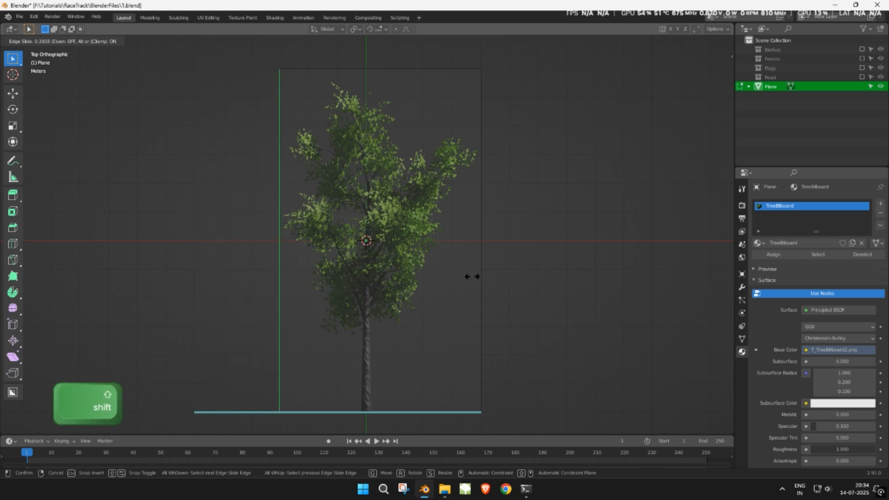
left_click(467, 275)
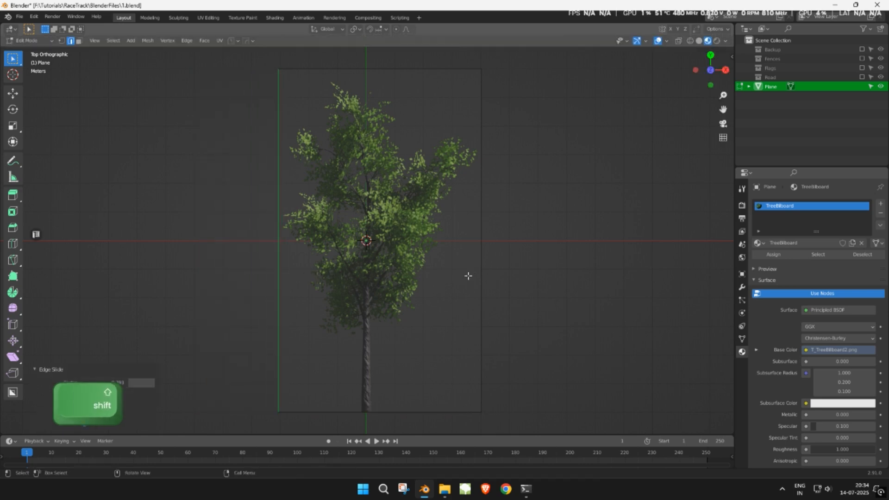
- Move the whole plane so the trunk base sits at the origin on the X axis
key("Tab")
key("Tab")
key("a")
key("g")
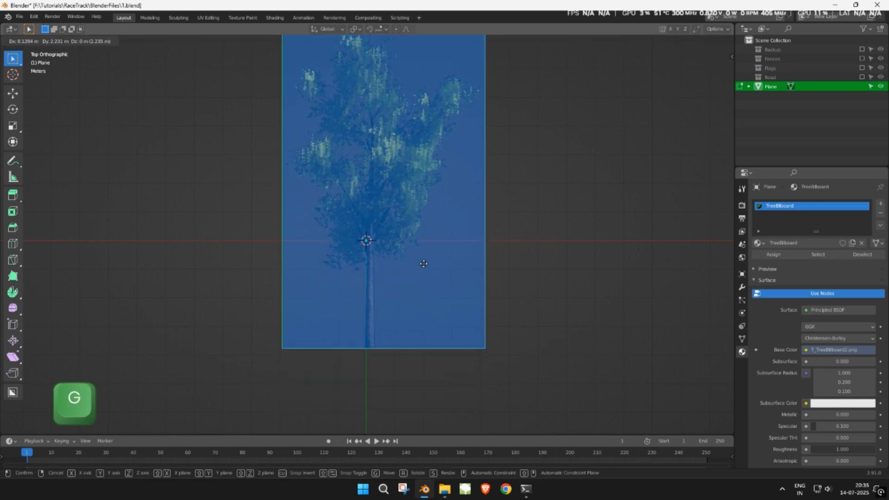
key("shift")
left_click(378, 240)
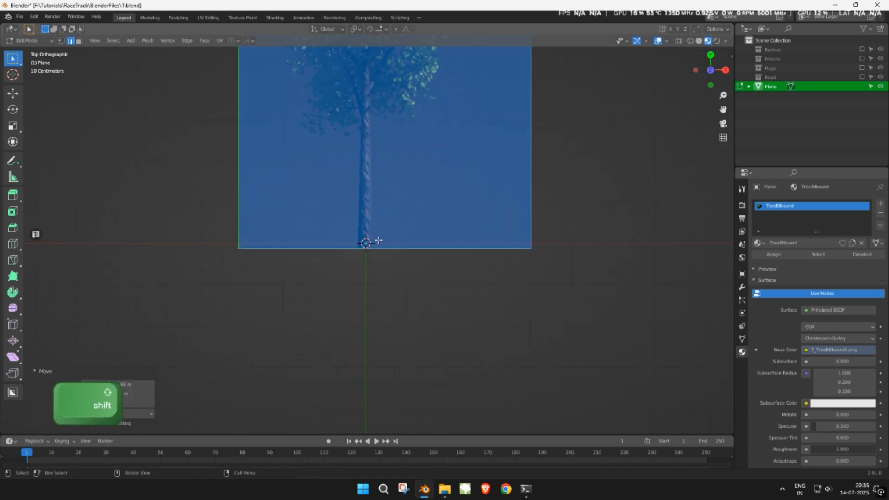
scroll(379, 240, "up", 5)
key("g")
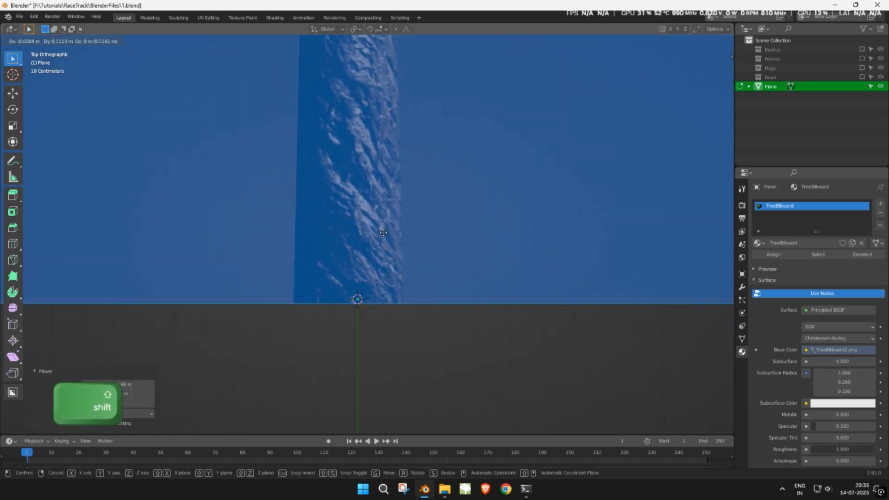
left_click(393, 250)
scroll(406, 273, "down", 4)
key("Tab")
scroll(405, 273, "down", 5)
key("KP_3")
- Rotate the tree plane 90° so it stands upright, with textured shading
scroll(423, 351, "down", 2)
key("r")
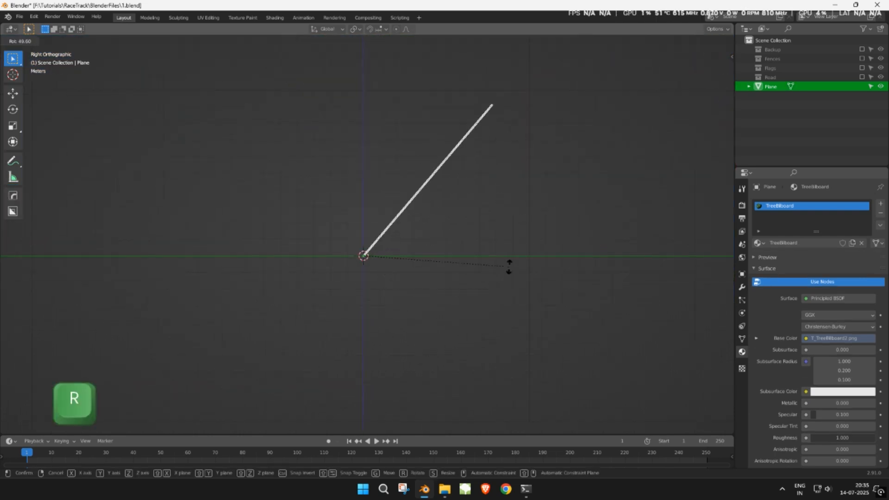
key("ctrl")
left_click(453, 187)
middle_click_drag(437, 237, 462, 258)
key("z")
left_click(441, 317)
scroll(435, 278, "up", 2)
mouse_move(395, 290)
middle_mouse_down()
mouse_move(435, 278)
mouse_move(445, 353)
middle_mouse_up()
- Duplicate the plane's face in place and rotate the copy 90° about Z
key("Tab")
middle_click_drag(522, 305, 506, 342)
key("shift+d")
right_click(362, 288)
key("r")
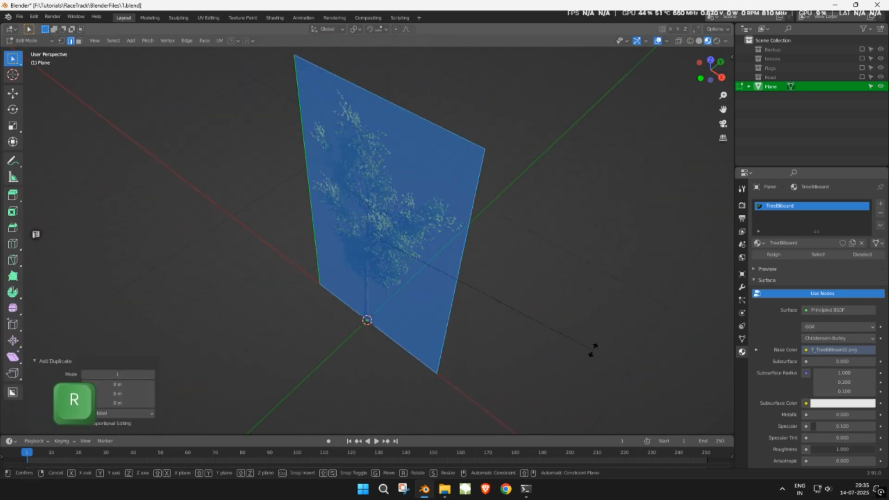
key("z")
key("ctrl")
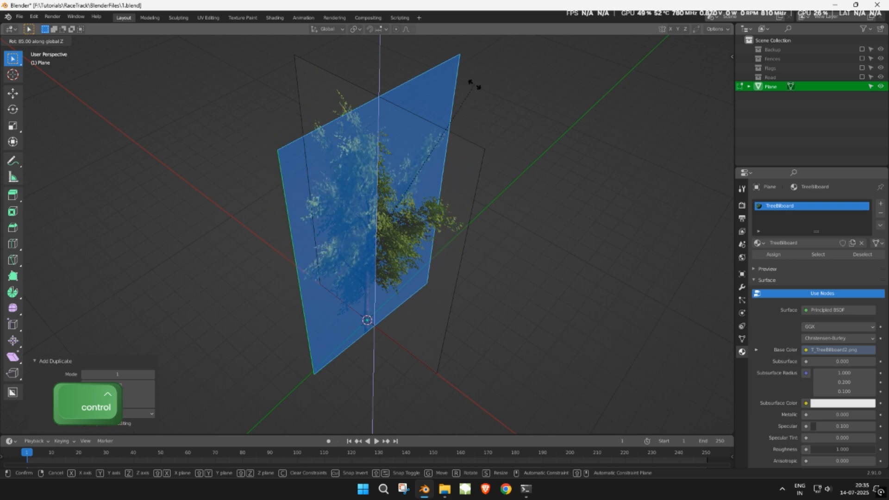
left_click(465, 77)
- Shift the duplicate face along Y and X so both trunks line up
middle_click_drag(482, 159, 428, 120)
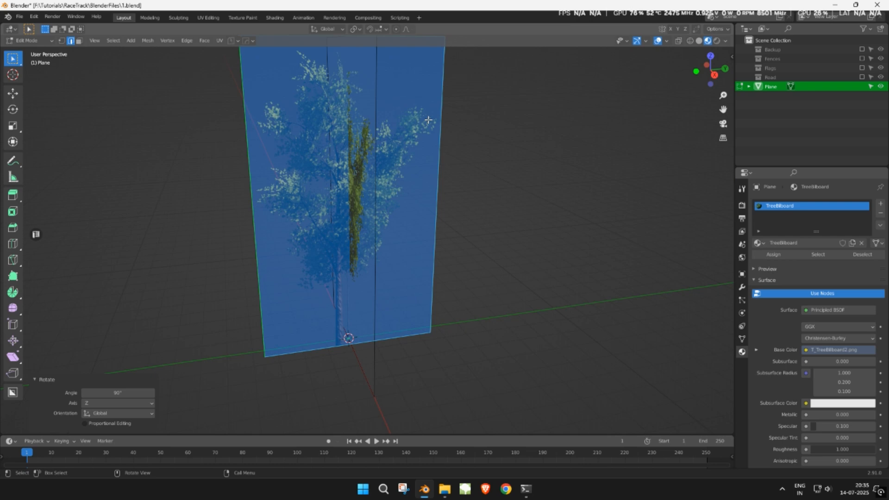
key("KP_1")
key("KP_3")
scroll(429, 120, "up", 3)
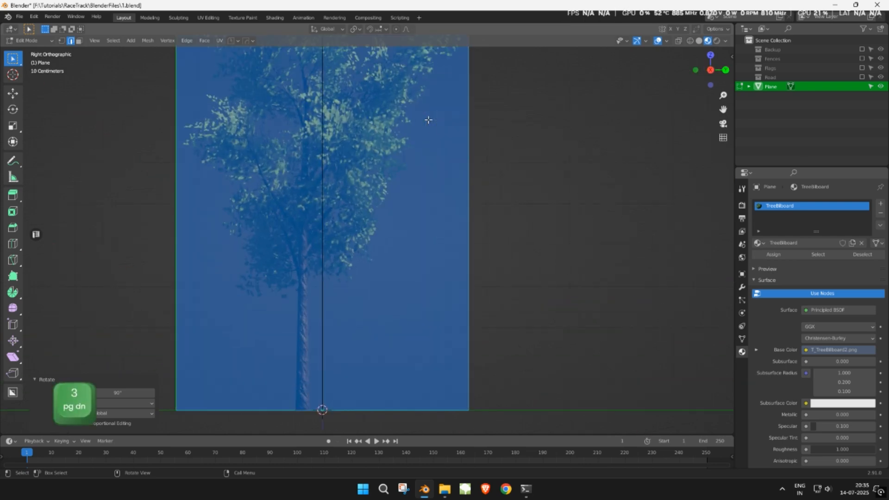
key("g")
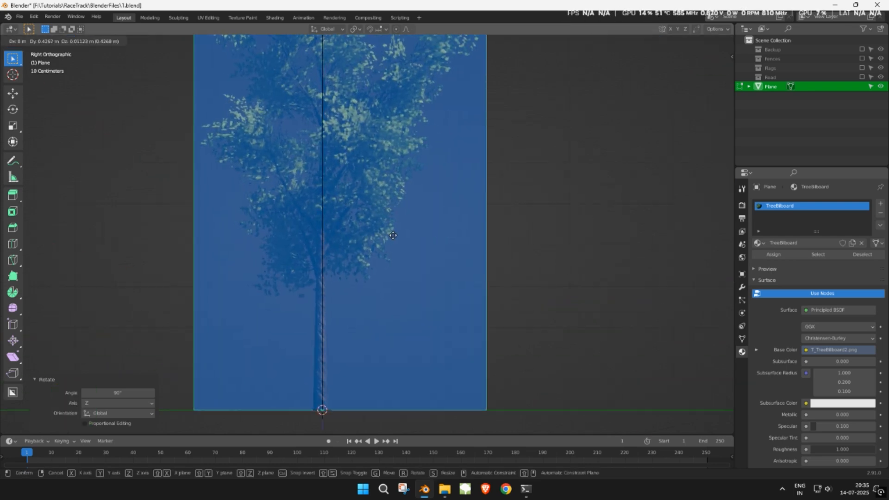
key("y")
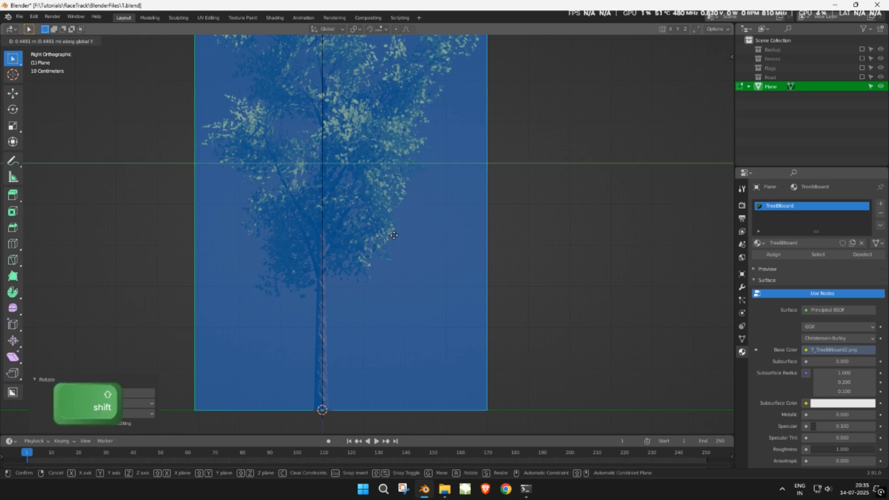
left_click(394, 236)
key("KP_1")
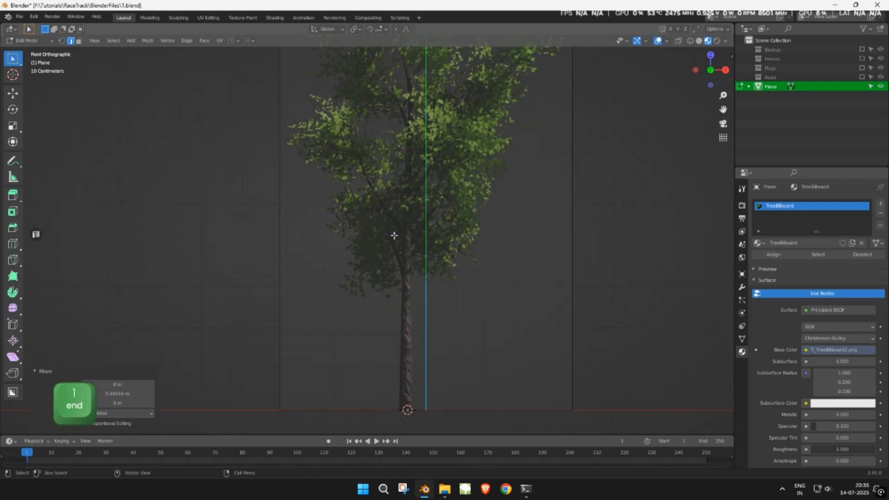
key("g")
key("shift")
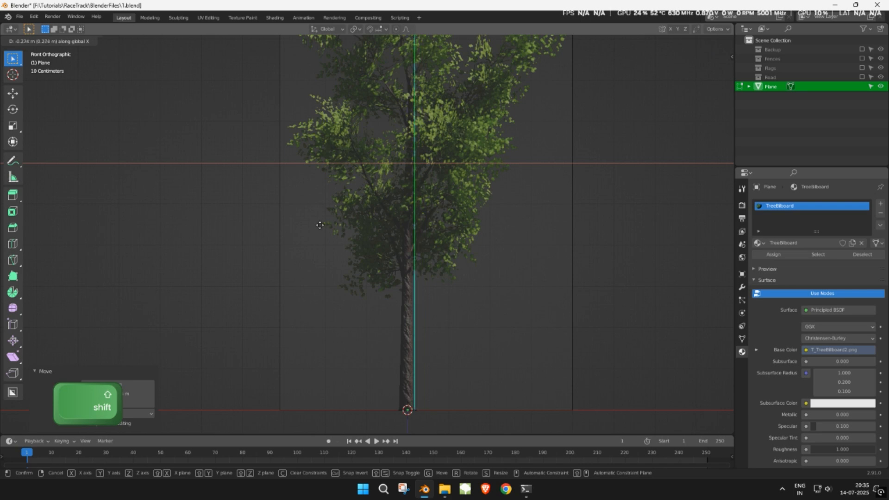
left_click(247, 210)
middle_click_drag(247, 209, 380, 258)
key("Tab")
- Select the cross-plane tree object and view its Modifier Properties
left_click(435, 270)
middle_click_drag(434, 270, 533, 202)
middle_click_drag(447, 223, 440, 203)
left_click(742, 287)
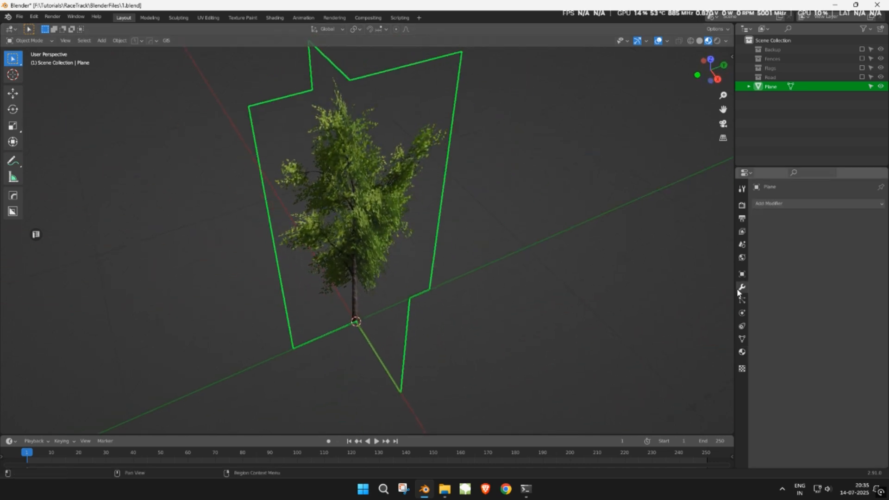
- Add a Solidify modifier with 0.0025 m thickness and apply it
left_click(803, 203)
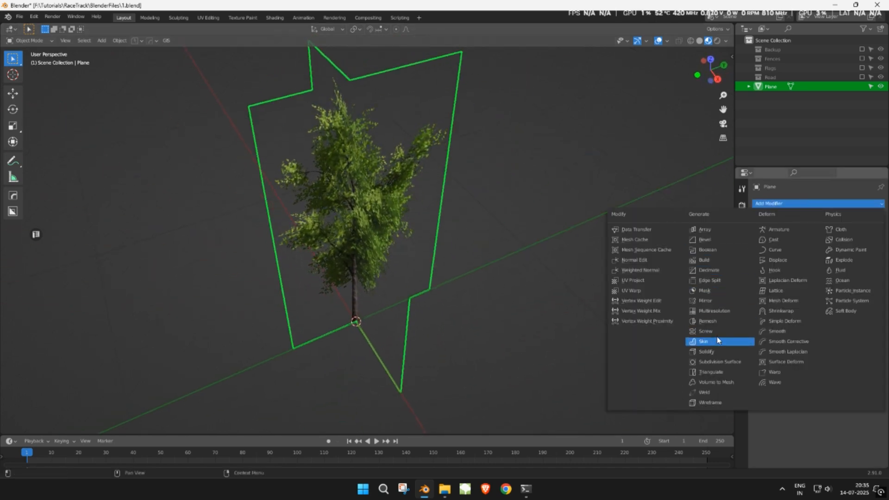
left_click(721, 352)
scroll(555, 243, "up", 5)
middle_click_drag(556, 243, 574, 271)
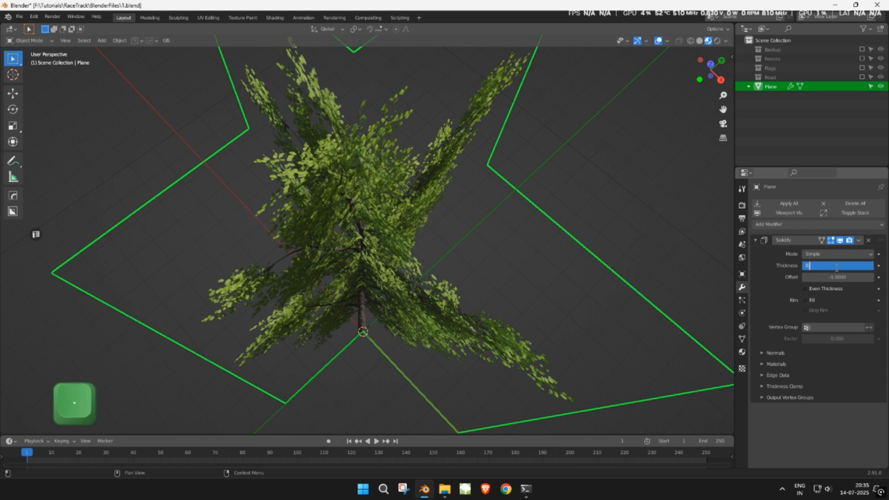
key("Return")
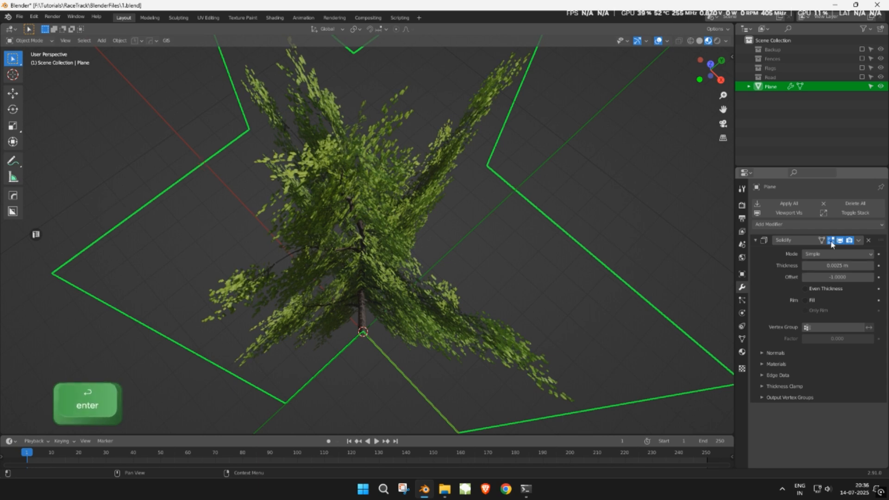
left_click(790, 203)
scroll(480, 240, "down", 5)
middle_click_drag(480, 240, 532, 206)
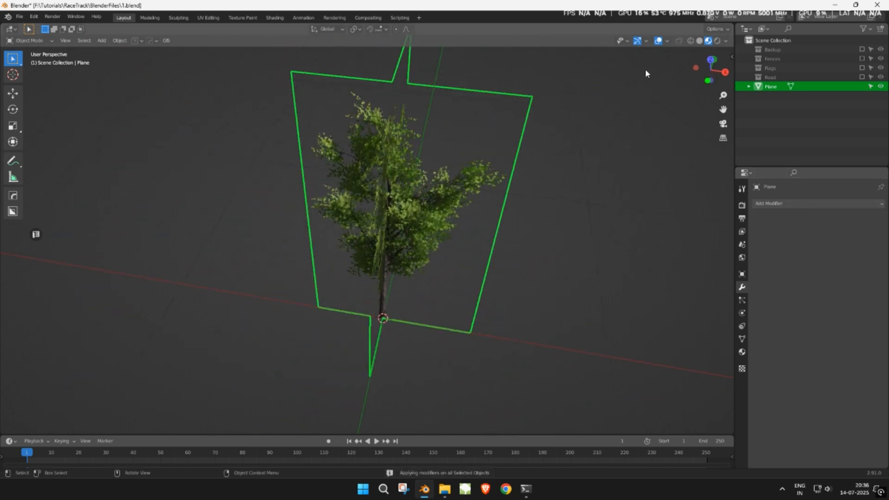
- Turn on the Face Orientation overlay to check the tree's normals
left_click(667, 41)
left_click(614, 217)
middle_click_drag(598, 229, 601, 142)
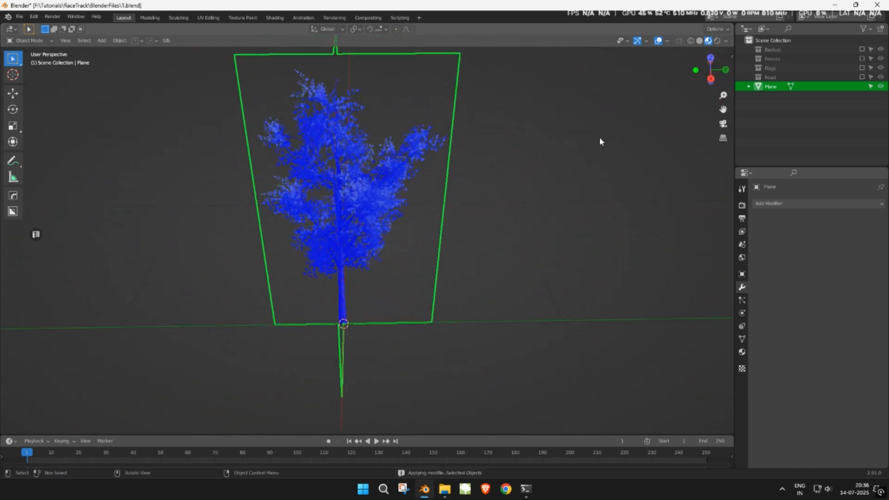
- Turn off Face Orientation, apply rotation and scale, rename the plane Tree, and save
left_click(667, 42)
left_click(638, 213)
middle_click_drag(544, 231, 522, 228)
key("ctrl+a")
left_click(525, 222)
type("Tre")
key("ctrl+s")
- Duplicate the tree along X, scale the copy 1.3 and rotate it 35° about Z
key("shift+d")
key("x")
left_click(567, 211)
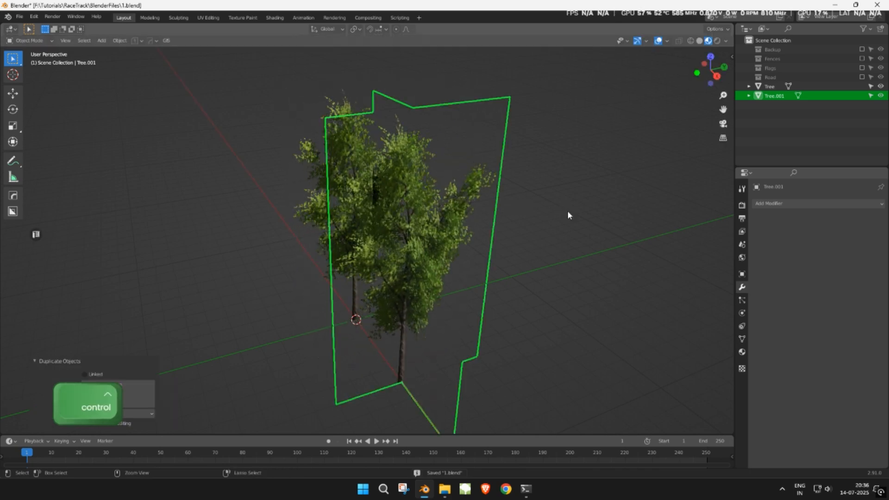
middle_click_drag(533, 215, 563, 218)
key("s")
left_click(610, 191)
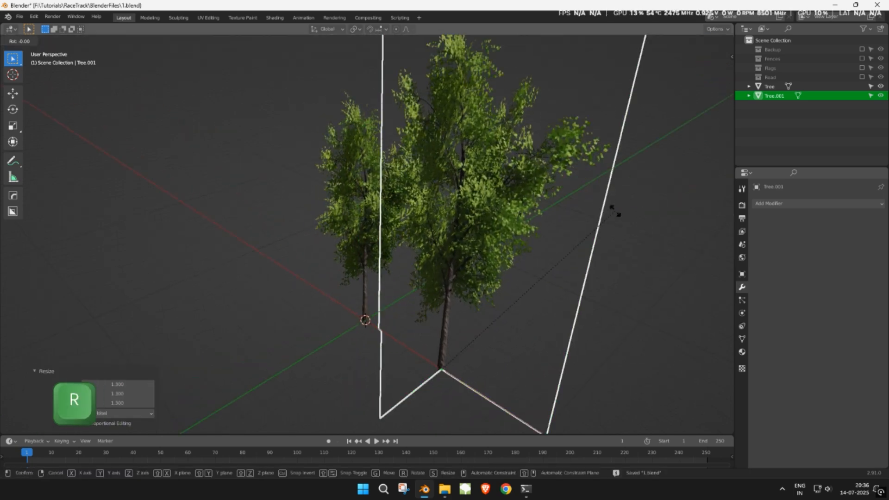
key("r")
key("z")
left_click(502, 85)
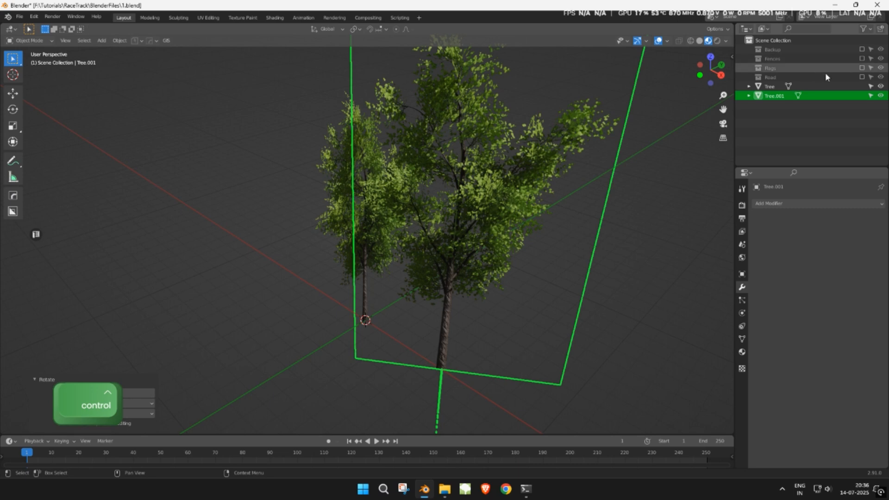
- Move the human figure into the main scene collection and exclude the Road collection again
left_click(861, 77)
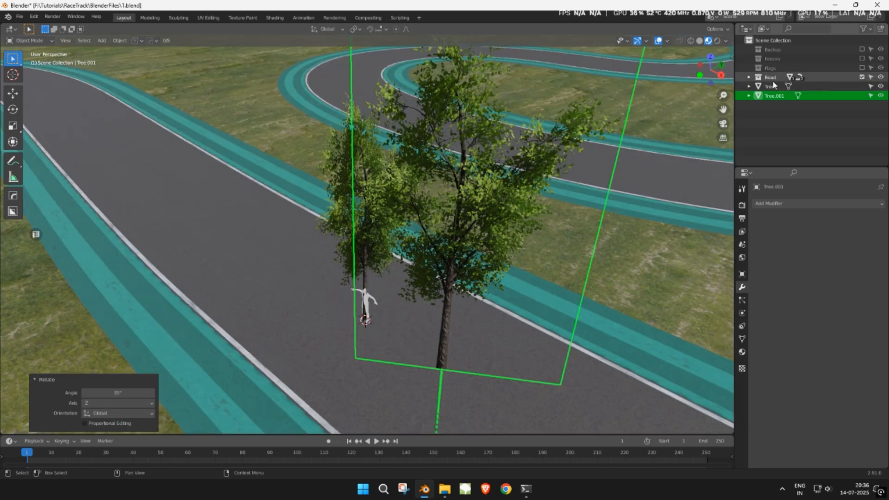
left_click(749, 77)
left_click_drag(781, 114, 806, 146)
left_click(861, 77)
middle_click_drag(583, 178, 616, 166)
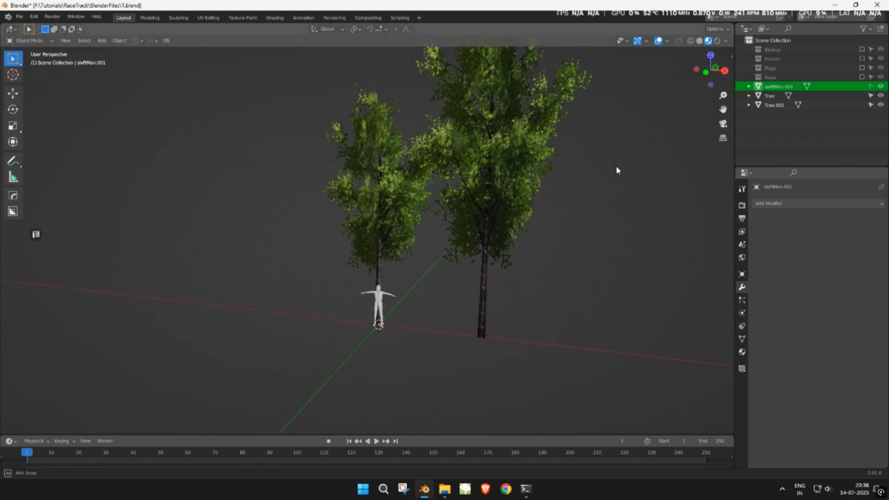
- Shrink the second tree to 0.9 of its size
left_click(537, 194)
key("s")
left_click(643, 259)
middle_click_drag(624, 268, 656, 273)
- Copy a third tree 9 m left, rotate it about Z, scale 1.2, and apply rotation and scale
key("shift+d")
key("x")
left_click(455, 246)
key("r")
key("z")
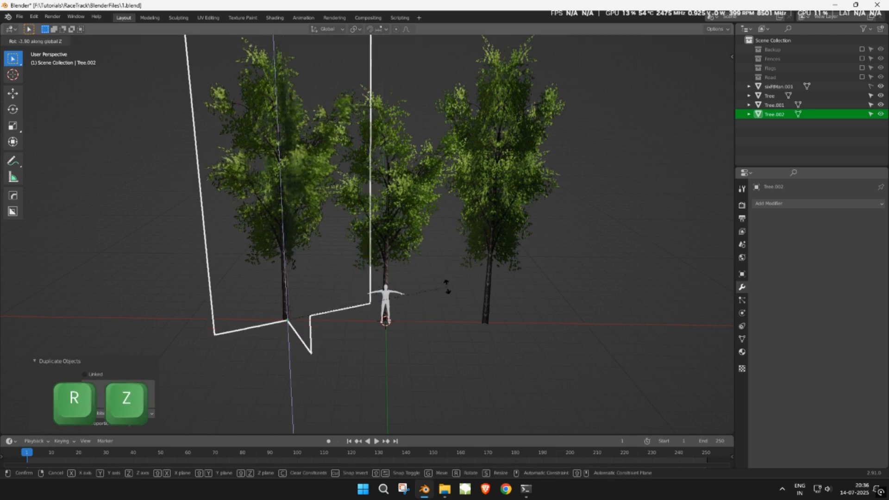
left_click(372, 359)
key("s")
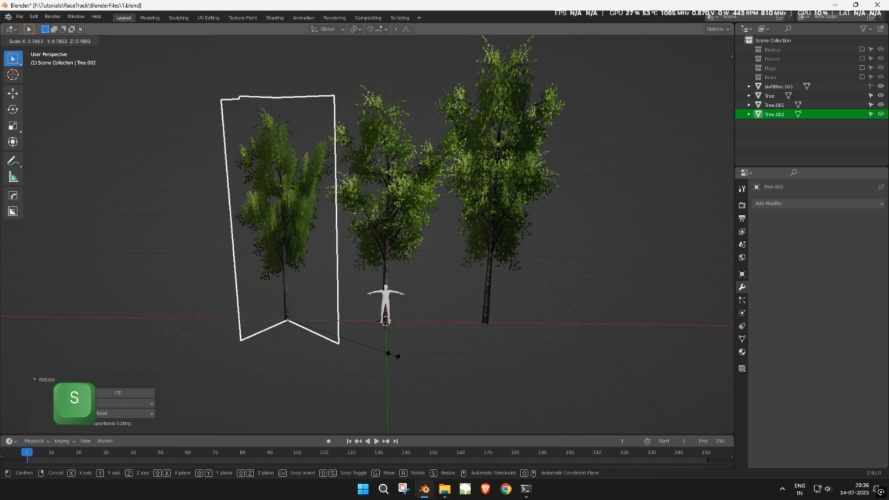
left_click(456, 357)
middle_click_drag(456, 338, 485, 288)
scroll(505, 294, "up", 1)
key("ctrl+a")
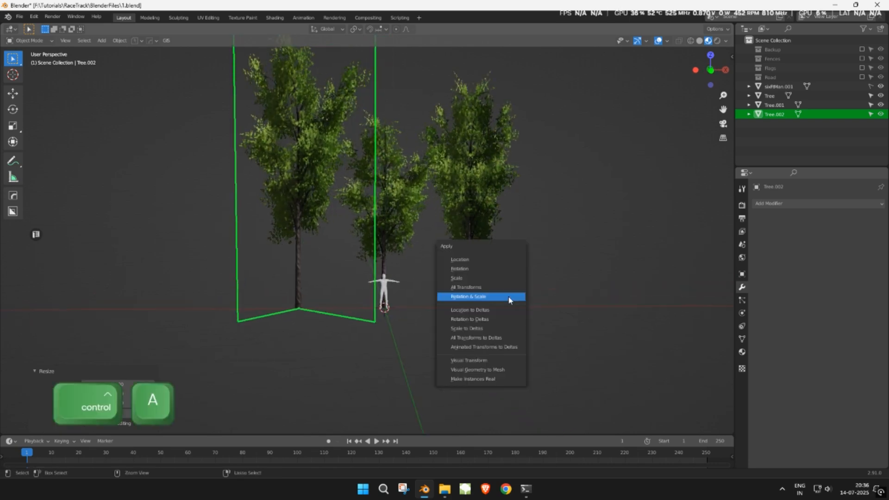
left_click(508, 299)
scroll(508, 301, "up", 3)
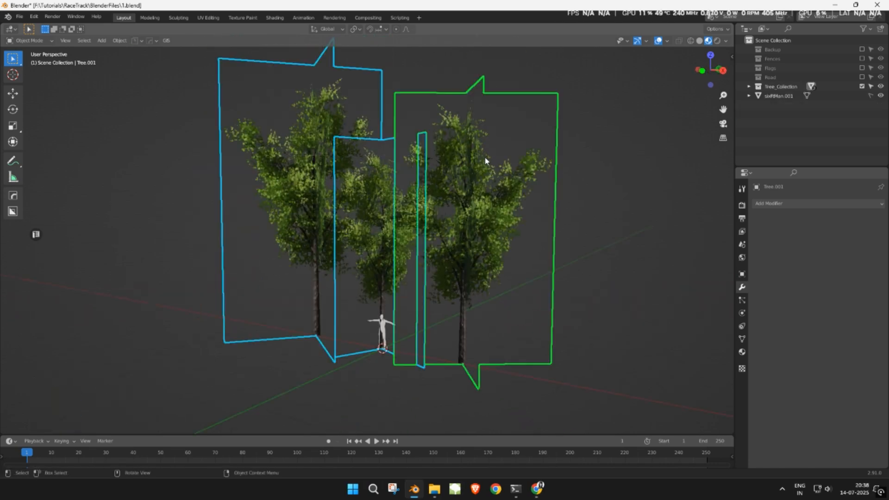
- Tag Tree_Collection blue, exclude it, and include the Road collection
left_click(769, 112)
right_click(761, 88)
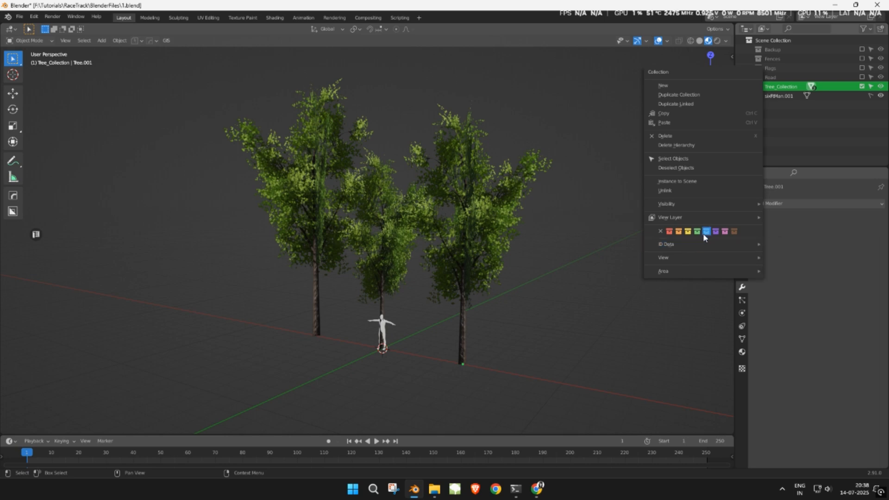
left_click(702, 234)
left_click(861, 86)
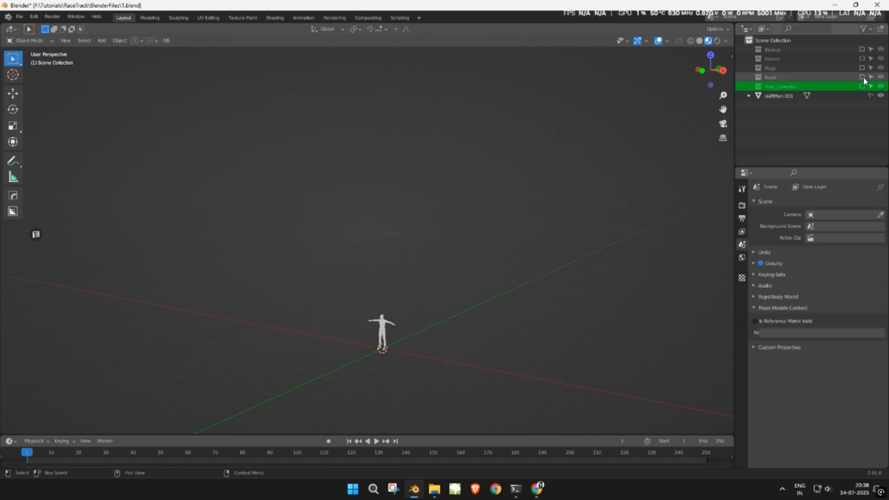
left_click(861, 77)
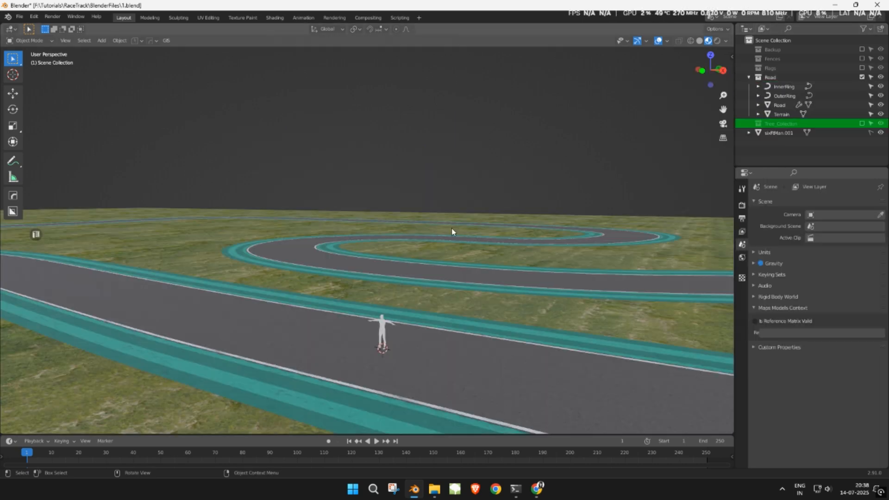
- Save the file with the trees hidden and the Road track visible
middle_click_drag(451, 229, 393, 262)
scroll(393, 260, "down", 7)
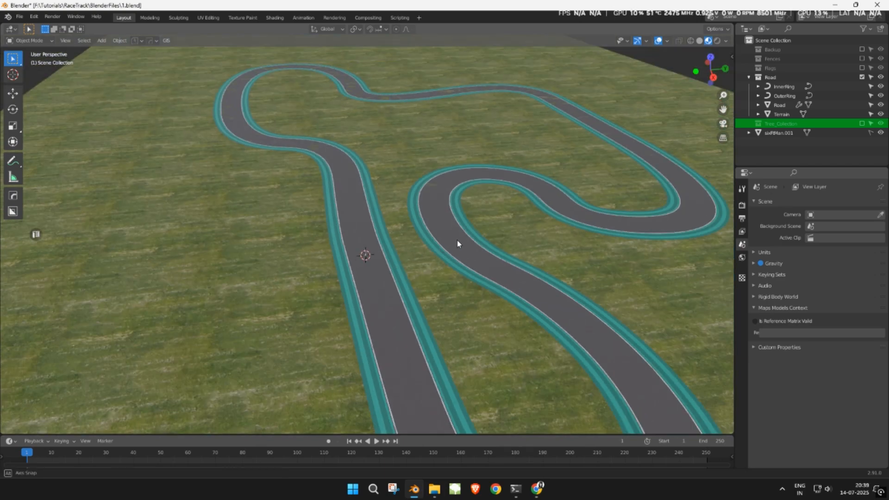
middle_click_drag(452, 241, 486, 234)
key("ctrl+s")
scroll(424, 249, "up", 3)
- Put the Terrain in Edit Mode with vertices deselected and Proportional Editing on
left_click(510, 267)
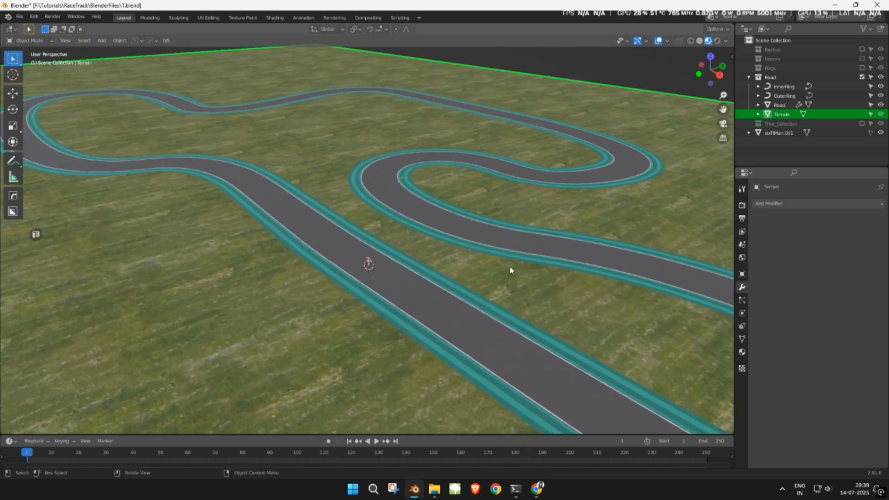
scroll(510, 267, "down", 3)
key("Tab")
middle_click_drag(399, 114, 311, 107)
left_click(275, 162)
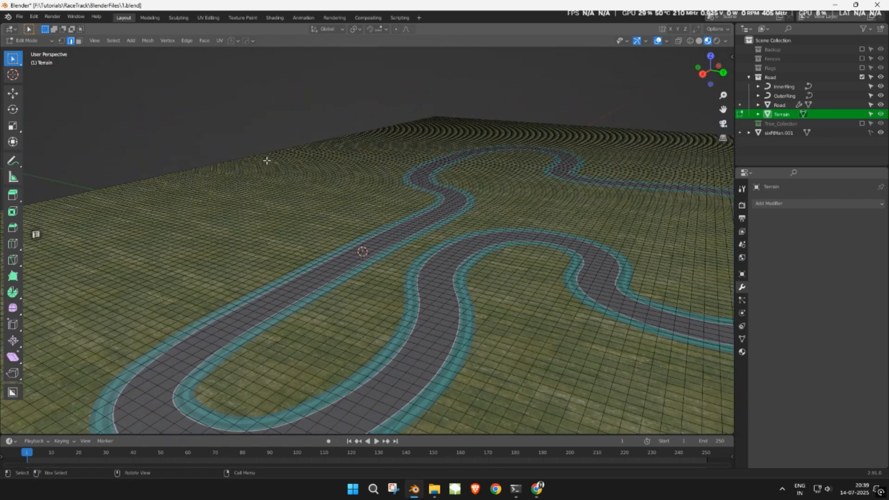
left_click(395, 29)
left_click(407, 29)
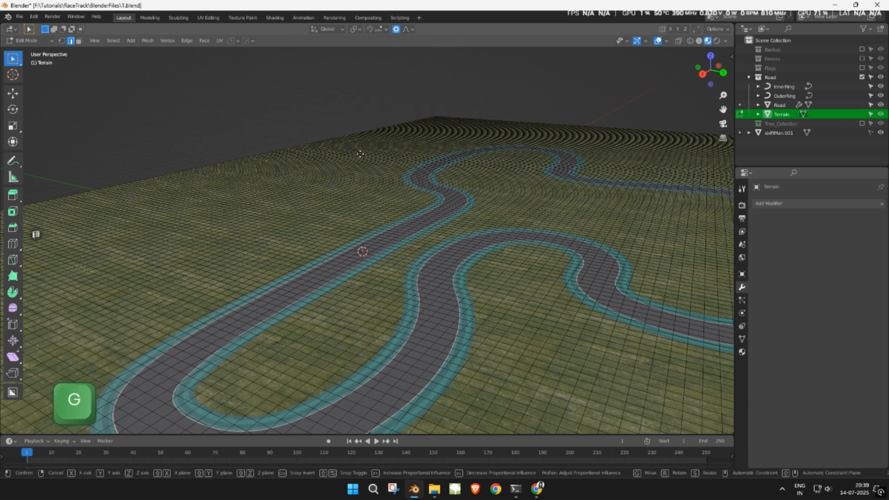
- Raise the first two terrain vertices along Z with proportional falloff
key("g")
key("z")
scroll(356, 147, "down", 7)
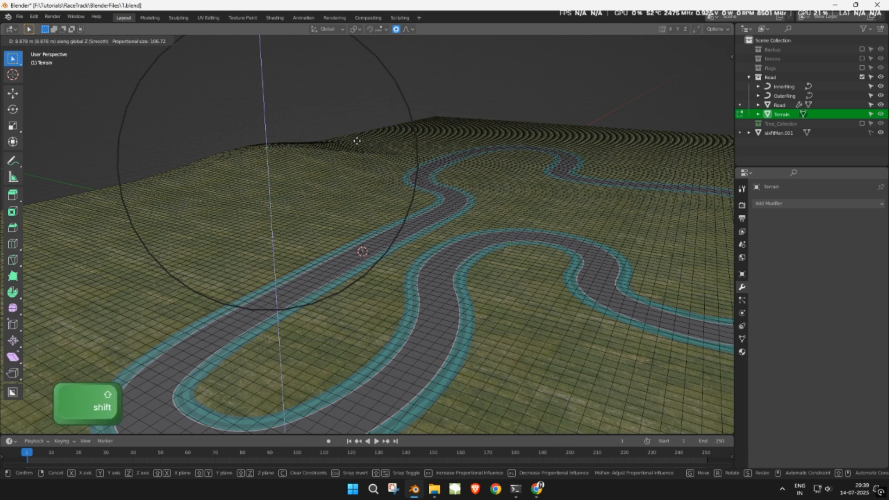
left_click(348, 170)
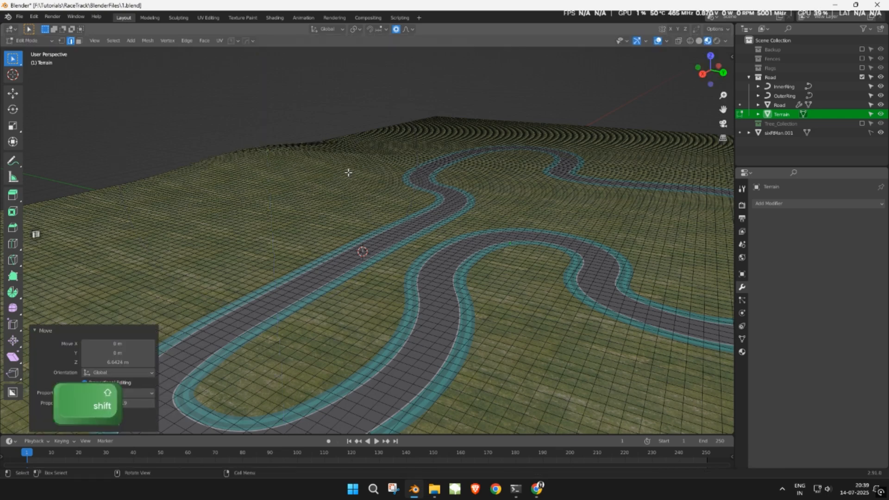
middle_click_drag(347, 170, 265, 170)
scroll(366, 168, "up", 2)
middle_click_drag(373, 167, 273, 169)
left_click(383, 180)
key("g")
key("z")
left_click(466, 149)
- Switch to wireframe shading and raise two more terrain vertices vertically
key("z")
middle_click_drag(463, 150, 352, 171)
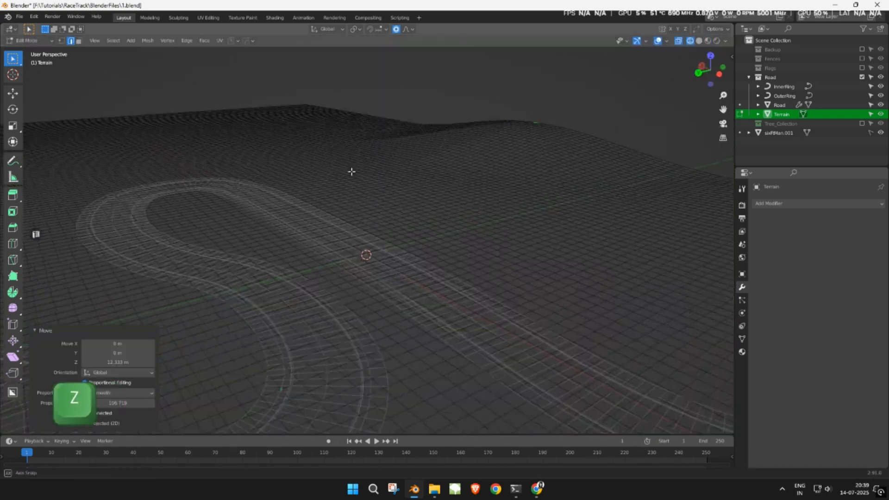
left_click(335, 172)
key("g")
key("z")
left_click(337, 147)
left_click(362, 276)
key("g")
key("z")
left_click(364, 266)
middle_click_drag(428, 279, 343, 275)
- Raise three more terrain vertices upward along Z to build hills
left_click(291, 250)
key("g")
key("z")
scroll(375, 265, "down", 3)
left_click(414, 258)
middle_click_drag(407, 250, 375, 296)
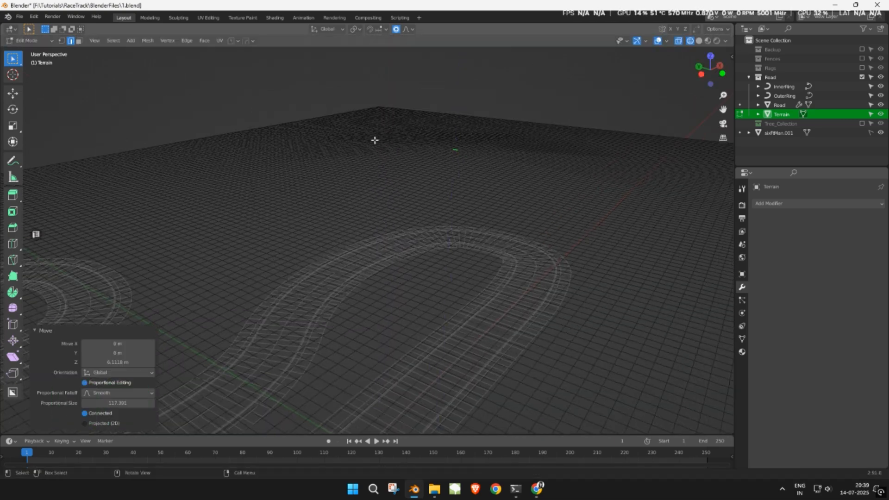
left_click(551, 124)
key("g")
key("z")
left_click(557, 114)
left_click(242, 131)
key("g")
key("z")
left_click(243, 117)
- Lift the distant terrain vertices along Z into rolling hills
middle_click_drag(388, 201, 611, 238)
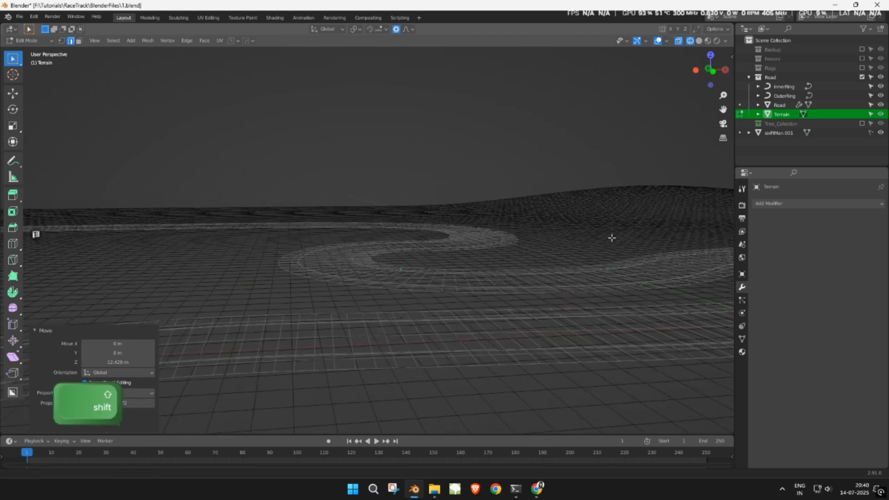
left_click(300, 207)
key("g")
key("z")
left_click(310, 191)
left_click(213, 210)
key("g")
key("z")
left_click(431, 208)
key("g")
key("z")
left_click(355, 218)
middle_click_drag(356, 217, 394, 250)
left_click(333, 164)
key("g")
key("z")
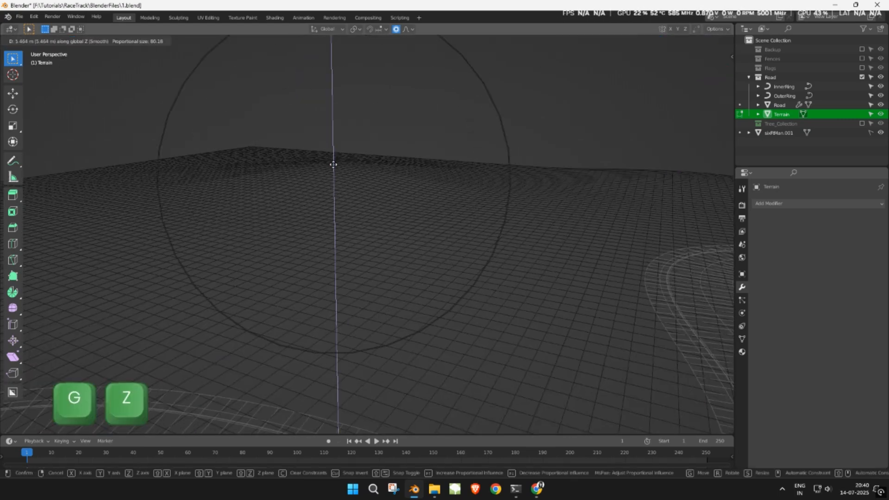
left_click(333, 153)
- Raise several more terrain vertices along Z across the terrain
left_click(250, 141)
key("g")
key("z")
left_click(250, 131)
middle_click_drag(217, 269, 278, 297, "shift")
left_click(296, 250)
key("g")
key("z")
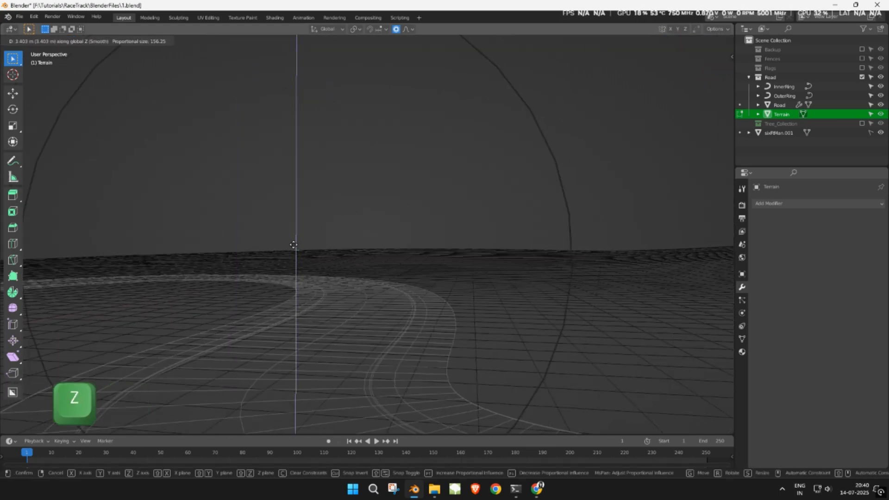
left_click(295, 241)
middle_click_drag(296, 232, 335, 251)
left_click(667, 247)
key("g")
key("z")
scroll(662, 250, "up", 2)
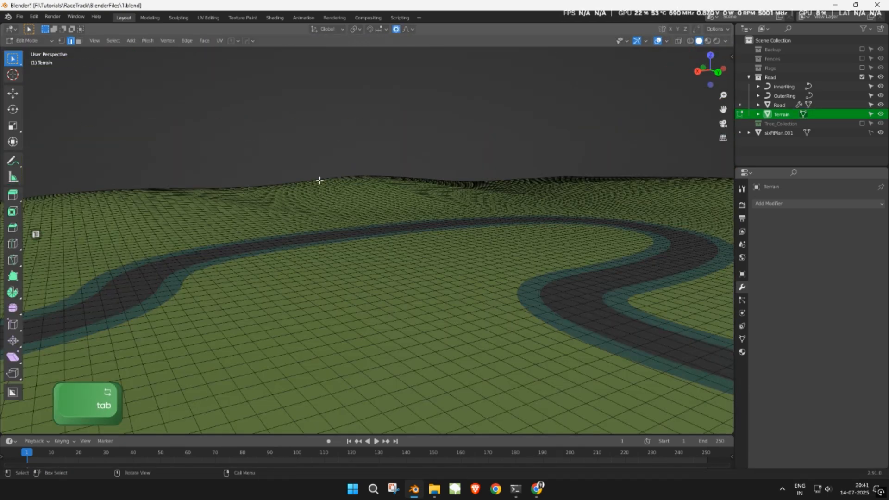
- Raise a final vertex near the track, leave Edit Mode, and save the file
left_click(309, 204)
key("g")
key("z")
left_click(309, 204)
key("z")
key("ctrl+s")
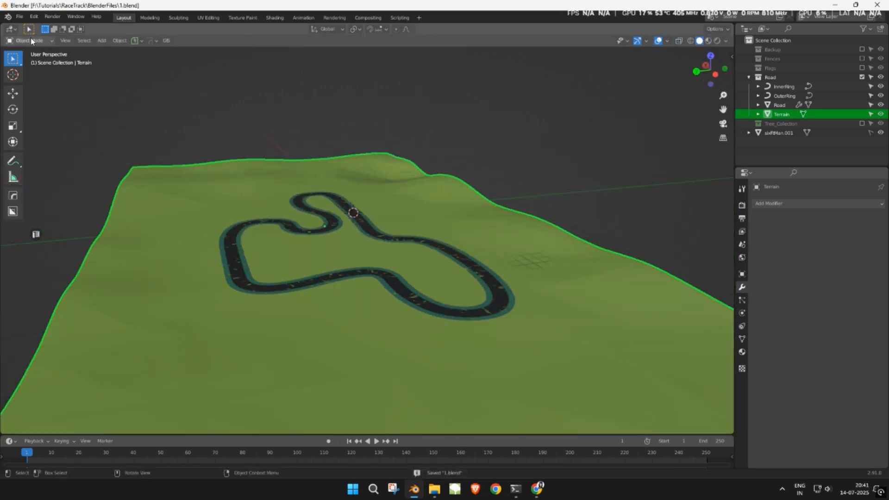
left_click(30, 40)
- Switch the Terrain to Weight Paint and add a vertex group named TreeDensity
left_click(32, 92)
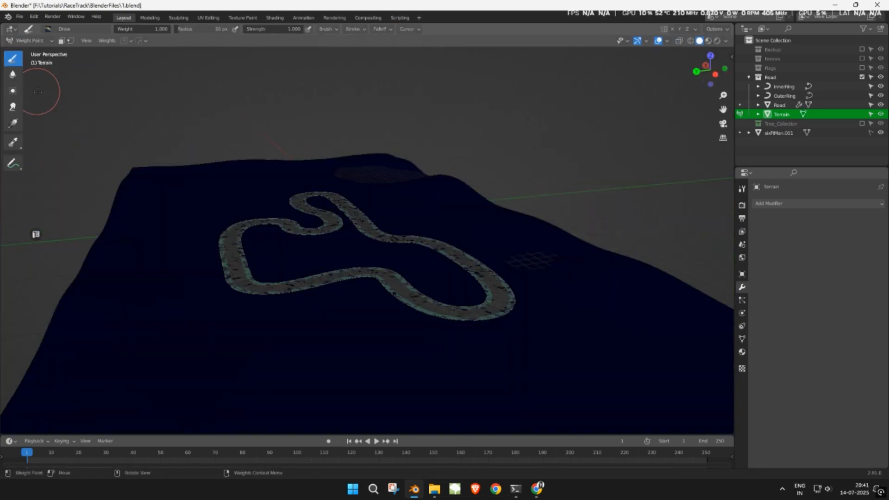
left_click(742, 341)
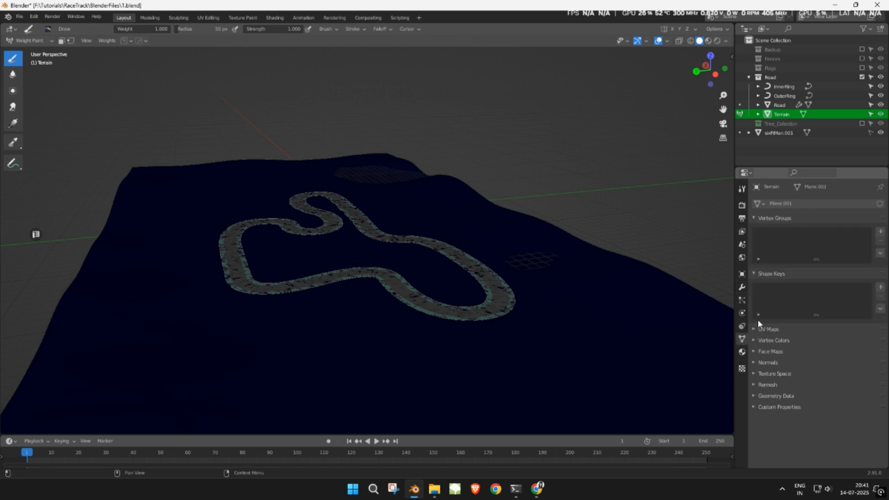
left_click(879, 232)
key("shift")
type("TreeDensity")
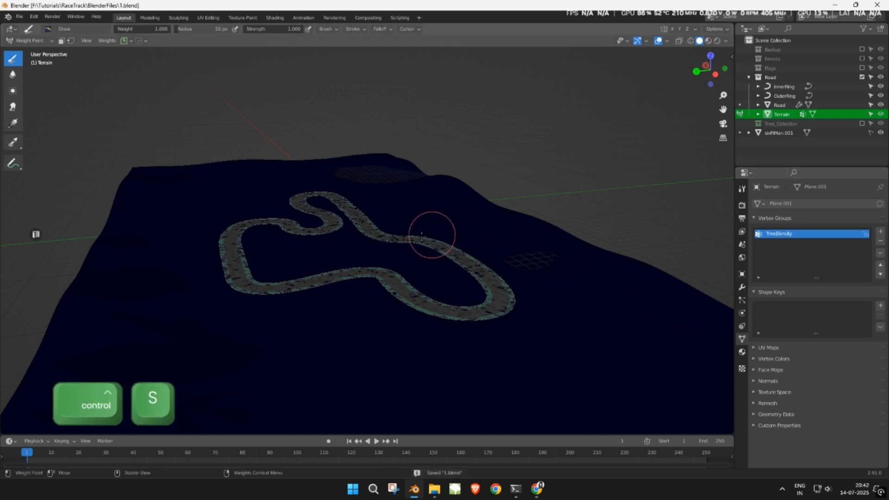
- From top view, paint tree-weight patches around the track's upper loop and left side
key("KP_7")
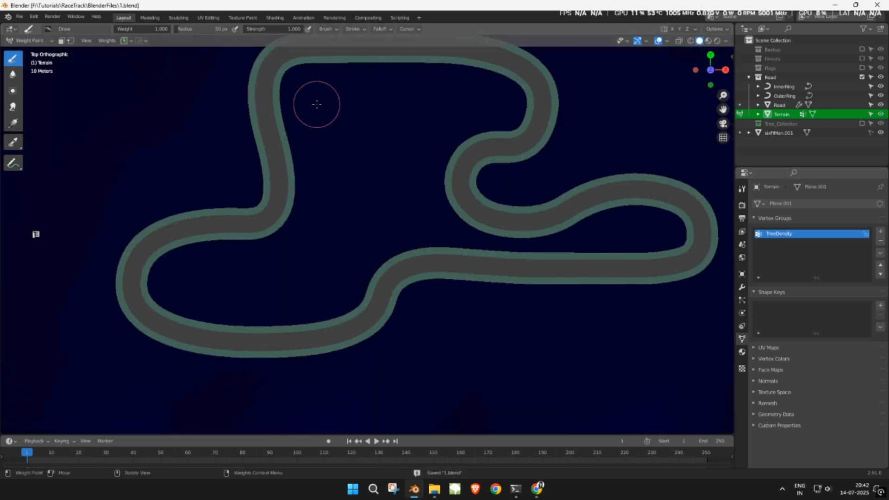
left_click_drag(397, 102, 478, 100)
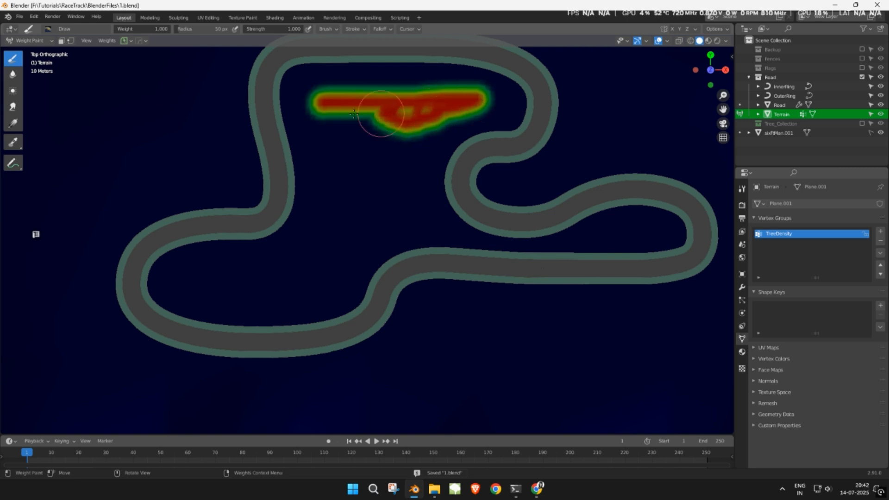
left_click_drag(370, 128, 454, 154)
scroll(456, 154, "up", 2)
key("ctrl+z")
mouse_move(455, 90)
left_mouse_down()
mouse_move(377, 108)
mouse_move(322, 86)
left_mouse_up()
mouse_move(370, 185)
left_mouse_down()
mouse_move(313, 162)
mouse_move(308, 140)
left_mouse_up()
mouse_move(437, 163)
left_mouse_down()
mouse_move(448, 212)
mouse_move(426, 208)
left_mouse_up()
mouse_move(376, 241)
left_mouse_down()
mouse_move(222, 289)
mouse_move(95, 298)
mouse_move(325, 280)
left_mouse_up()
scroll(463, 250, "down", 1)
middle_click_drag(613, 218, 311, 240, "shift")
scroll(462, 259, "up", 6)
mouse_move(507, 299)
left_mouse_down()
mouse_move(312, 300)
mouse_move(352, 275)
left_mouse_up()
scroll(352, 275, "down", 9)
middle_click_drag(315, 199, 403, 269, "shift")
mouse_move(340, 138)
left_mouse_down()
mouse_move(303, 132)
mouse_move(276, 102)
left_mouse_up()
scroll(282, 121, "down", 3)
left_click_drag(301, 165, 295, 167)
- Paint tree-weight patches at the lower left and below the track
left_click(192, 249)
mouse_move(162, 217)
left_mouse_down()
mouse_move(145, 206)
mouse_move(163, 219)
left_mouse_up()
middle_click_drag(199, 338, 186, 288, "shift")
left_click_drag(186, 288, 151, 257)
left_click_drag(193, 335, 205, 336)
left_click_drag(233, 305, 338, 300)
left_click(280, 341)
left_click_drag(348, 342, 385, 276)
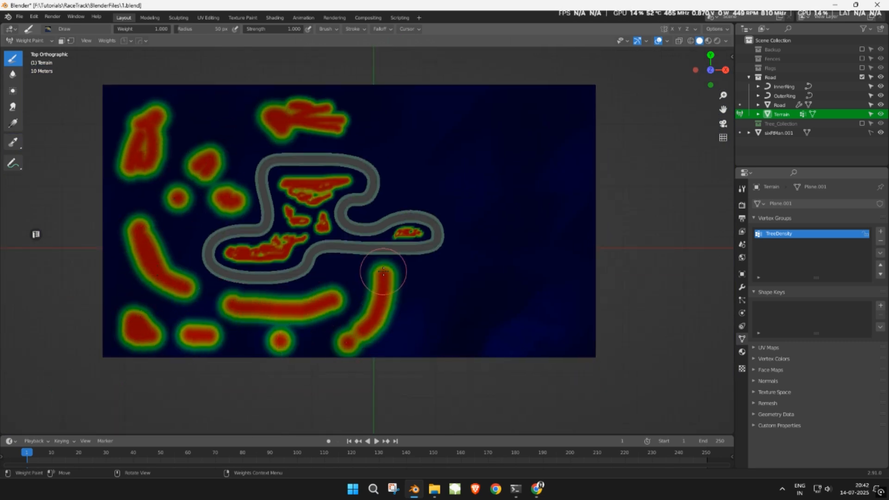
scroll(354, 292, "up", 3)
left_click_drag(307, 316, 330, 304)
left_click_drag(333, 352, 345, 353)
left_click(419, 370)
left_click(479, 366)
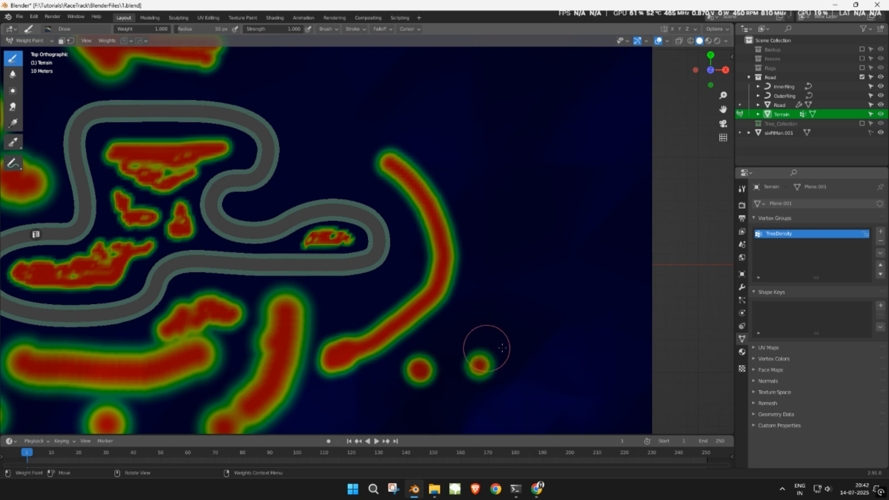
scroll(480, 365, "down", 3)
left_click_drag(440, 287, 490, 311)
left_click_drag(483, 344, 509, 353)
- Paint more tree weight near the top, the right edge and the left edge of the terrain
left_click_drag(512, 140, 513, 212)
left_click_drag(408, 117, 347, 122)
left_click_drag(446, 173, 421, 162)
left_click_drag(360, 166, 350, 169)
scroll(349, 179, "up", 6)
middle_click_drag(349, 178, 423, 233, "shift")
left_click_drag(272, 234, 402, 175)
middle_click_drag(403, 175, 533, 299, "shift")
mouse_move(443, 151)
left_mouse_down()
mouse_move(324, 130)
mouse_move(468, 251)
left_mouse_up()
scroll(468, 250, "down", 2)
middle_click_drag(468, 250, 483, 320, "shift")
left_click_drag(355, 148, 498, 157)
middle_click_drag(352, 162, 535, 162, "shift")
mouse_move(341, 170)
left_mouse_down()
mouse_move(284, 198)
mouse_move(352, 186)
left_mouse_up()
left_click_drag(363, 262, 336, 244)
scroll(201, 153, "down", 1)
middle_click_drag(713, 370, 523, 207, "shift")
left_click_drag(543, 194, 554, 241)
middle_click_drag(677, 226, 524, 183, "shift")
mouse_move(549, 197)
left_mouse_down()
mouse_move(557, 291)
mouse_move(550, 199)
left_mouse_up()
left_click_drag(494, 189, 468, 172)
left_click_drag(280, 361, 301, 378)
scroll(294, 272, "down", 2)
middle_click_drag(157, 282, 406, 314, "shift")
left_click_drag(181, 254, 181, 192)
left_click(180, 131)
scroll(455, 253, "up", 3)
- Return the Terrain to Object Mode and save the file
mouse_move(514, 315)
middle_mouse_down()
mouse_move(455, 252)
mouse_move(338, 224)
mouse_move(370, 250)
middle_mouse_up()
scroll(455, 252, "up", 3)
key("Tab")
key("Tab")
left_click(31, 40)
left_click(31, 52)
key("ctrl+s")
scroll(414, 216, "down", 3)
key("Tab")
key("Tab")
- Add Blue Noise Particles to the terrain: High quality, count 800, TreeDensity density, generated on vertices
key("space")
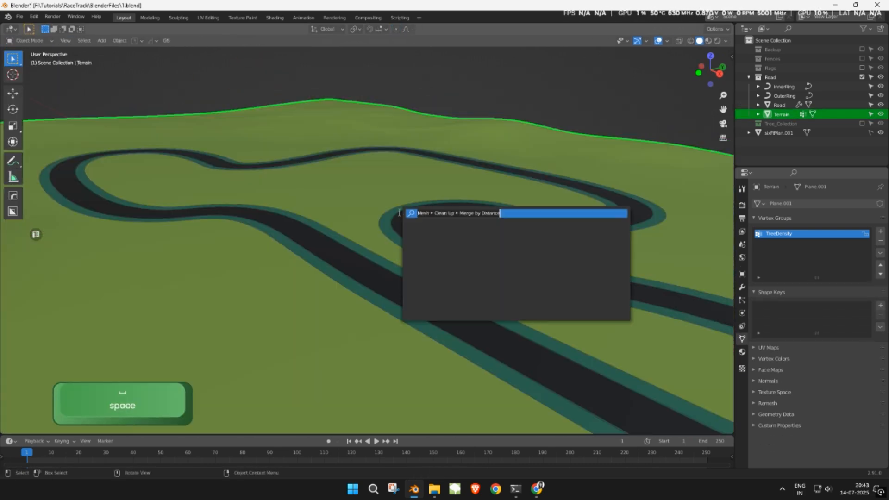
type("blue")
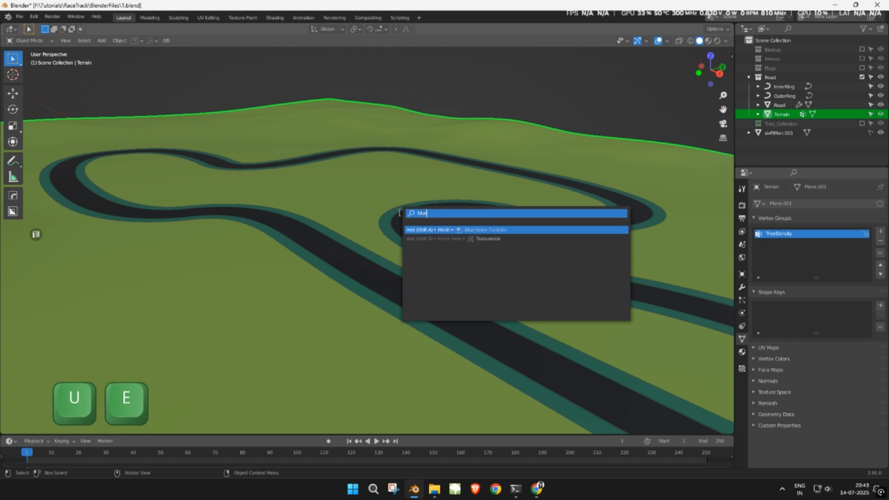
left_click(443, 230)
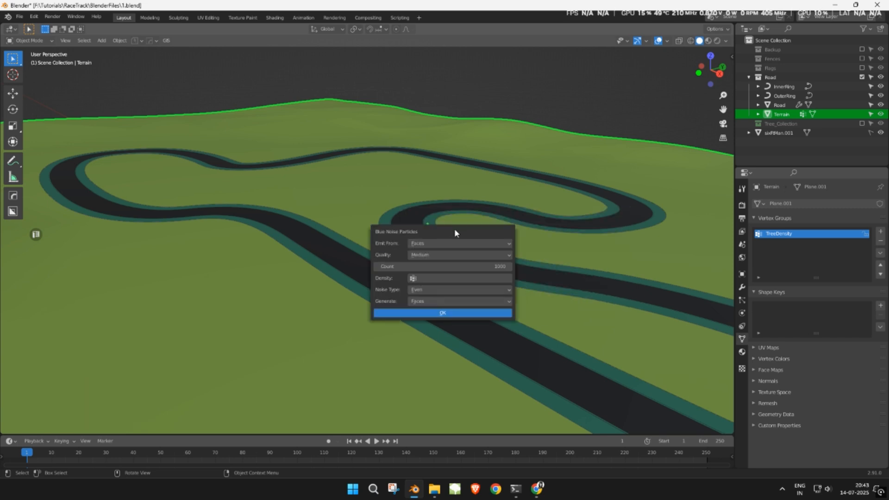
left_click(454, 242)
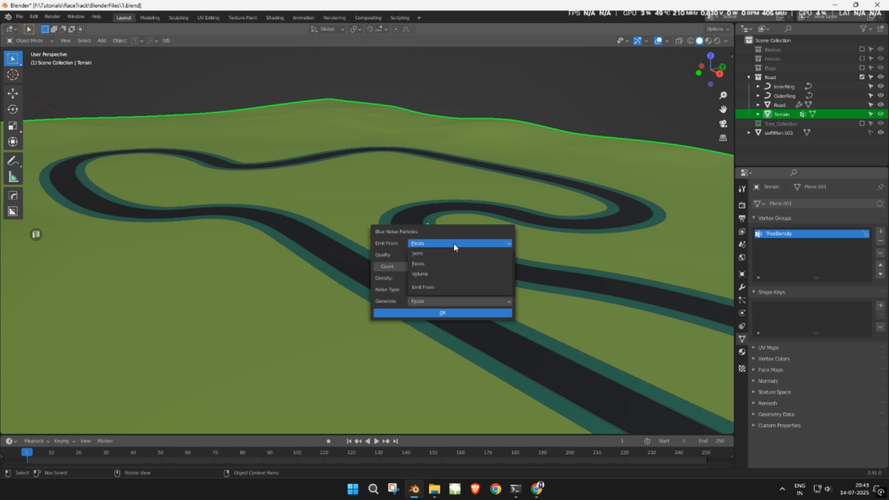
left_click(453, 249)
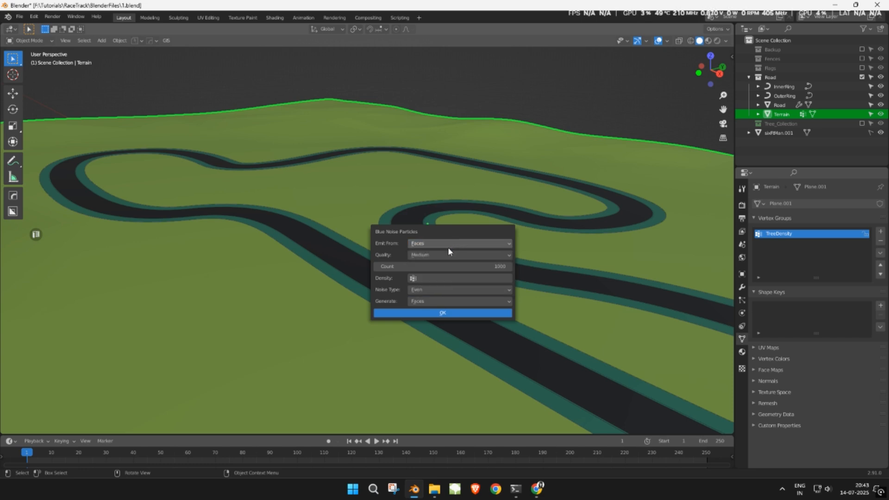
left_click(442, 254)
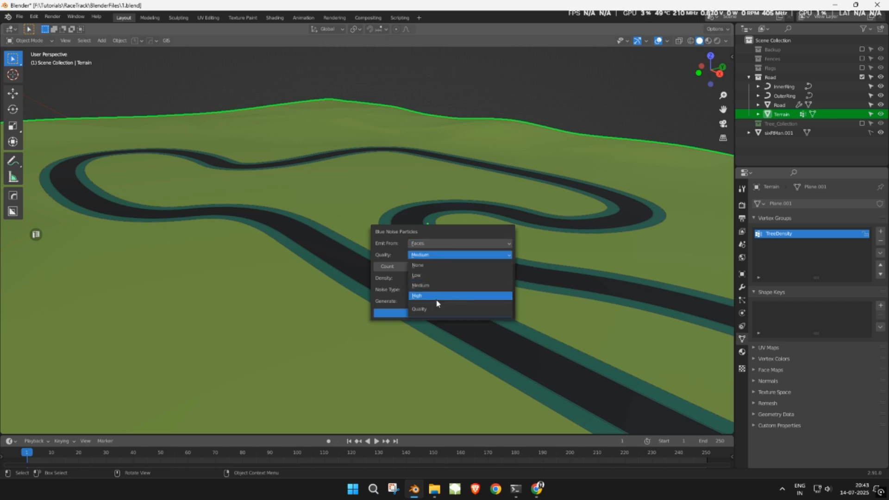
left_click(426, 281)
left_click(418, 268)
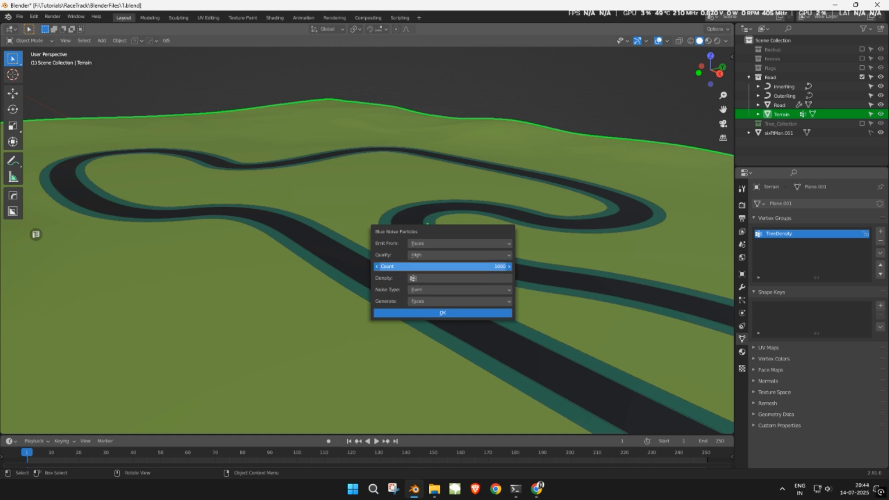
type("500")
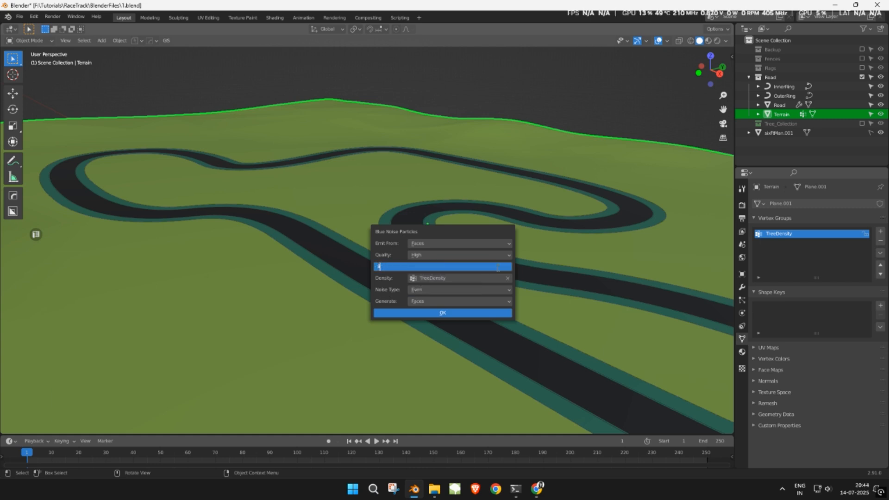
key("Return")
left_click(425, 301)
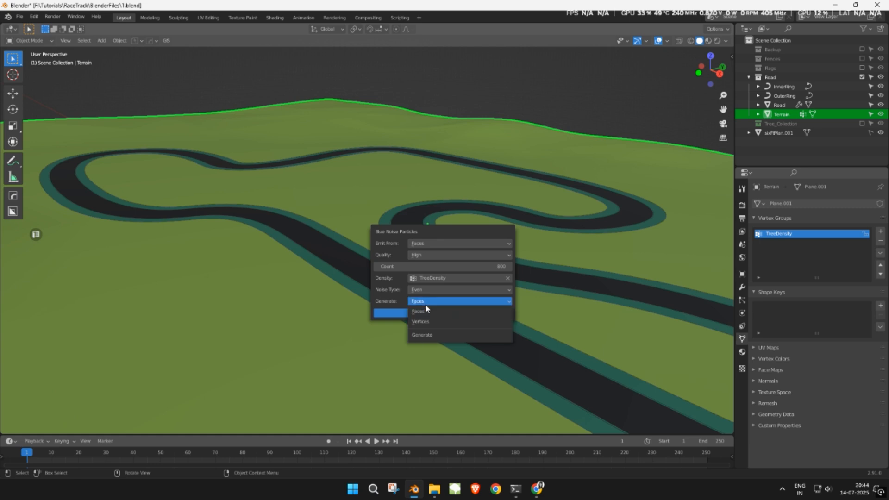
left_click(431, 323)
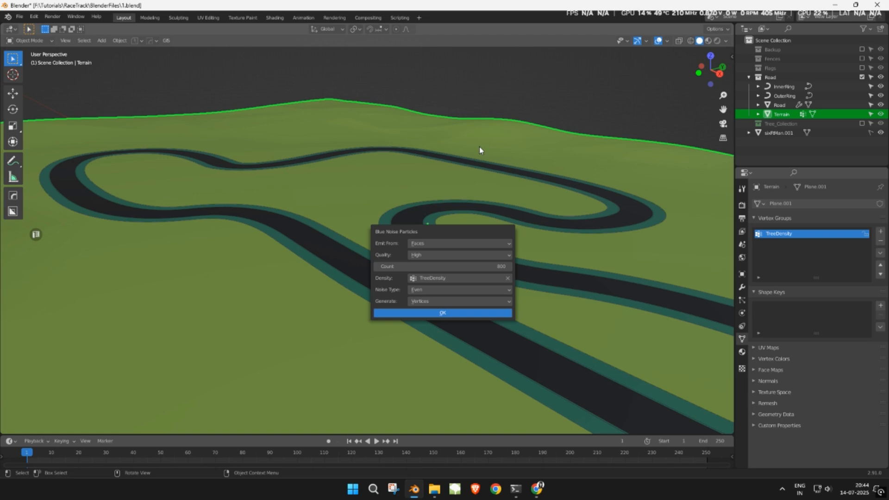
key("Return")
middle_click_drag(480, 149, 551, 220)
- Orbit to a low view across the terrain and expand the particle system's Render panel
scroll(512, 227, "up", 2)
scroll(518, 271, "up", 1)
middle_click_drag(518, 274, 486, 167)
middle_click_drag(423, 176, 445, 183)
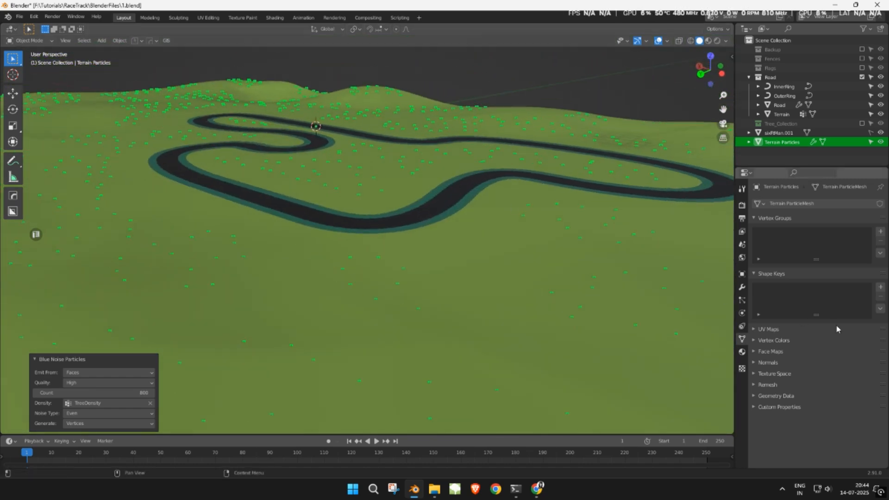
left_click(741, 302)
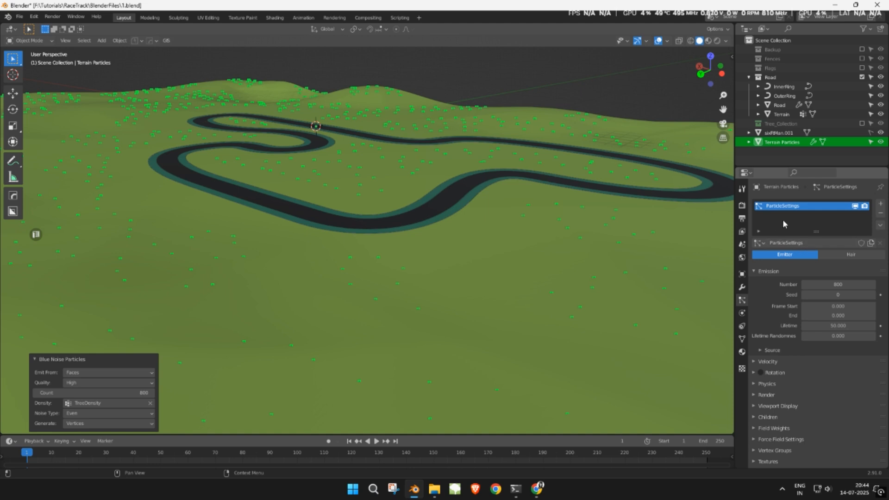
scroll(803, 335, "down", 2)
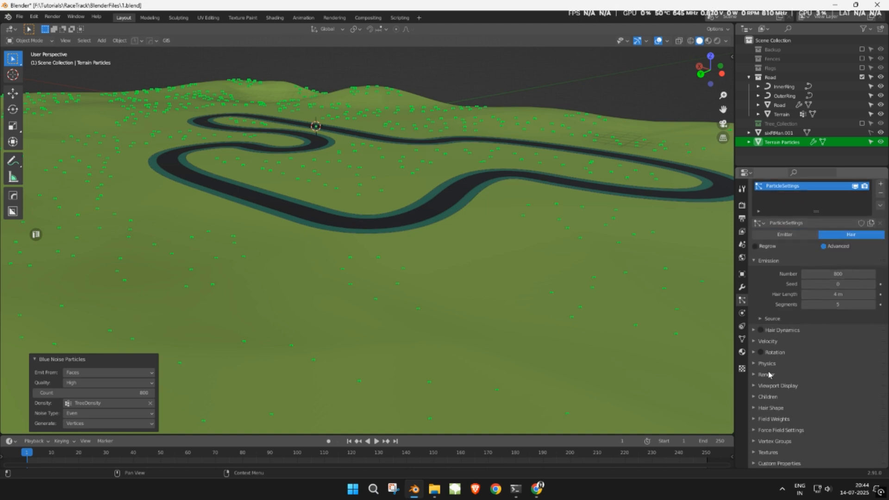
left_click(767, 374)
scroll(820, 382, "down", 3)
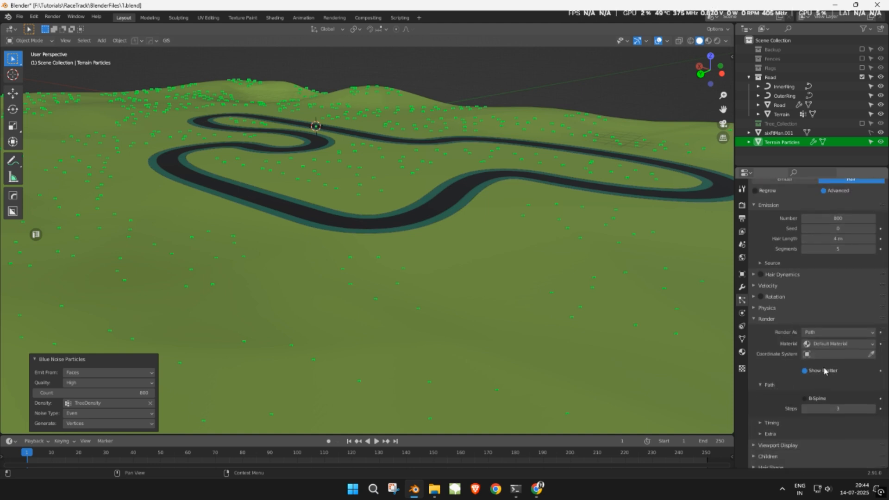
- Set the particles to render as Collection using Tree_Collection as the instanced trees
left_click(821, 333)
left_click(820, 363)
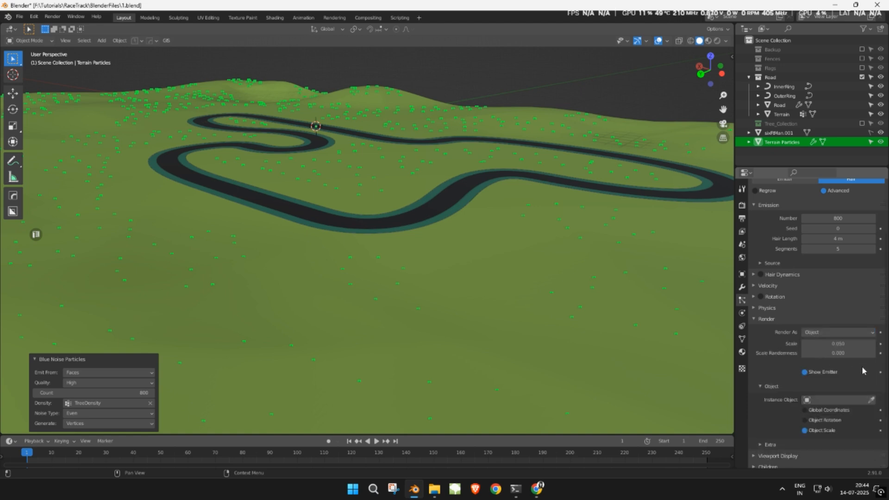
left_click(850, 399)
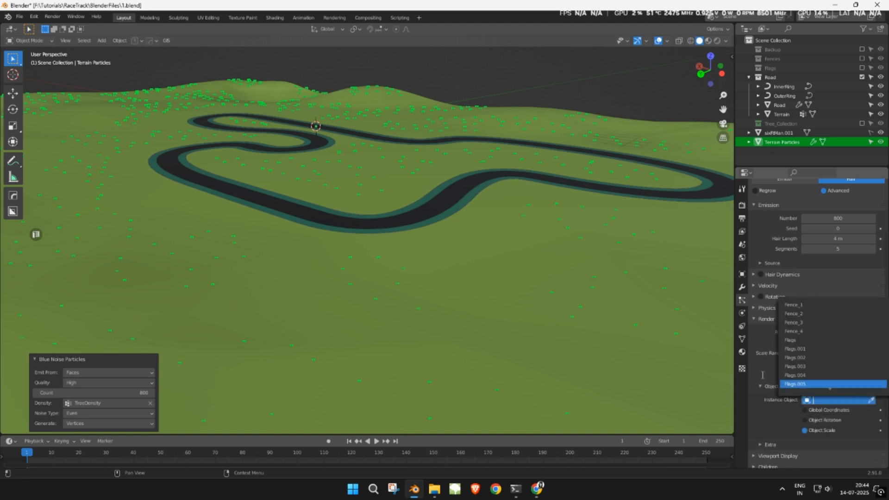
left_click(825, 332)
left_click(819, 374)
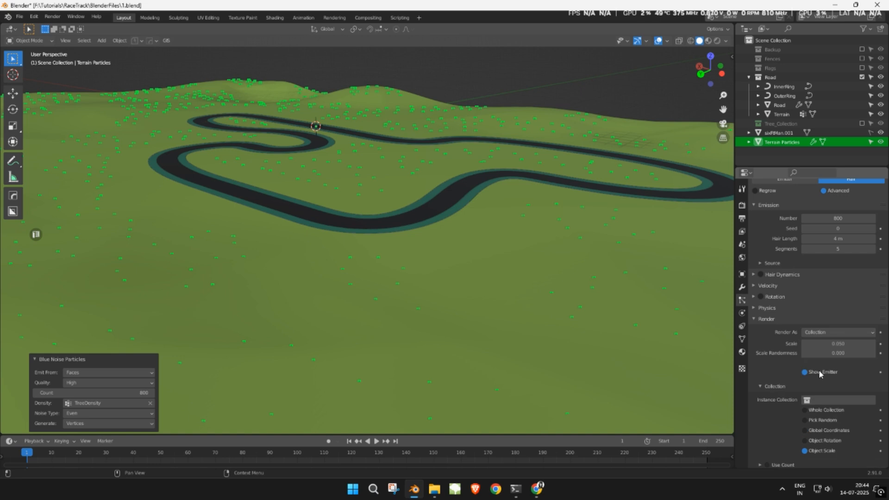
left_click(831, 399)
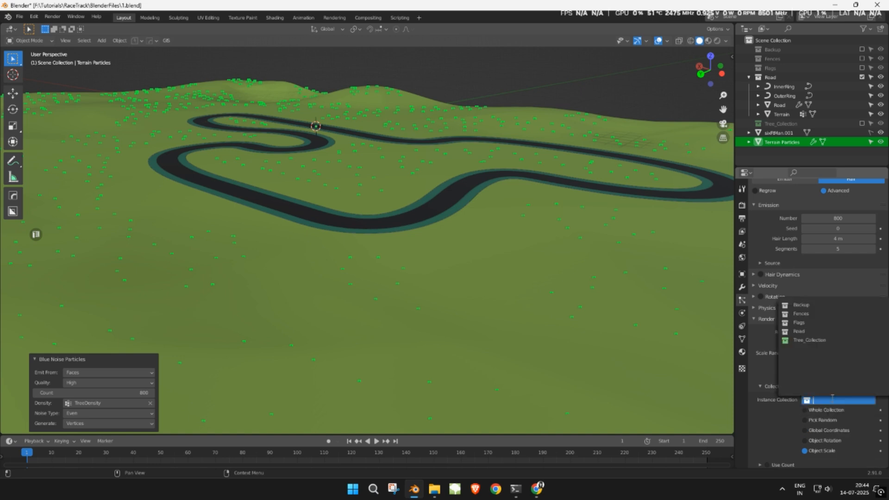
left_click(809, 340)
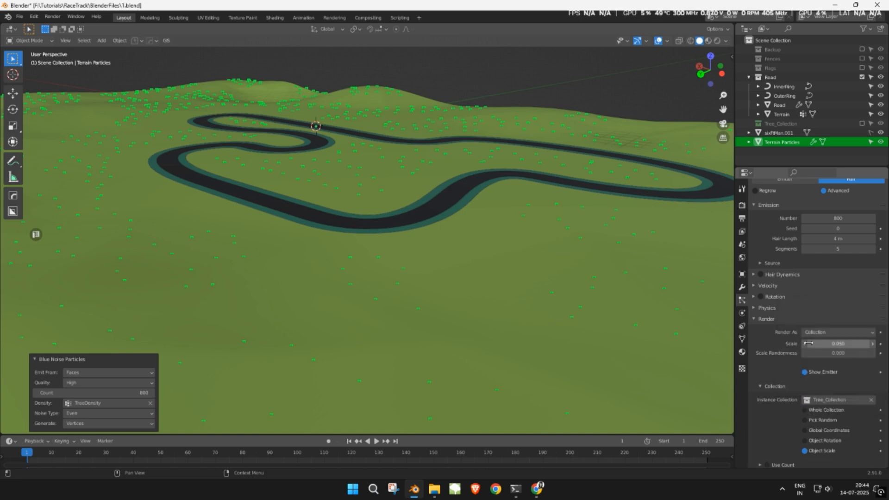
scroll(480, 287, "up", 4)
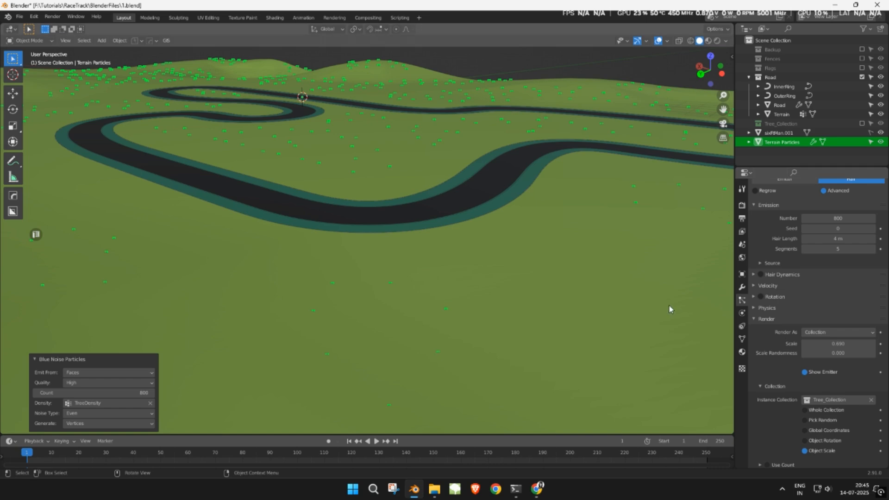
scroll(668, 305, "down", 3)
scroll(796, 280, "up", 4)
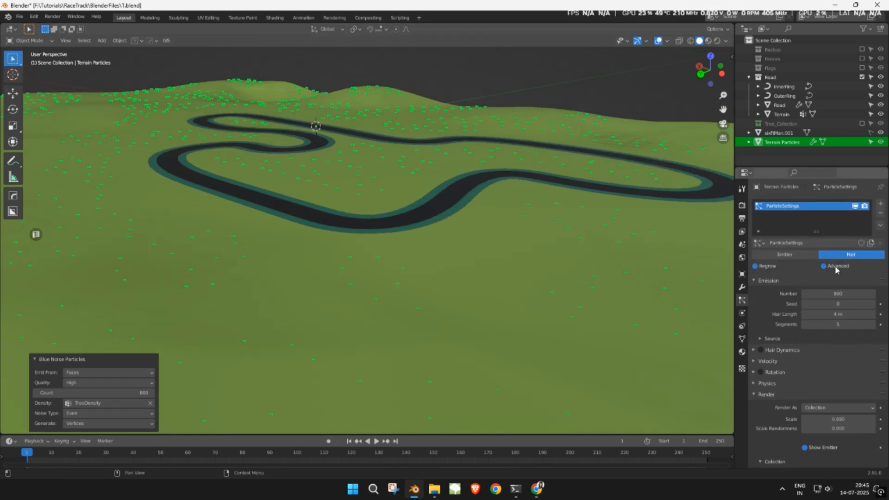
- Set the tree instance scale to 1.25 and raise scale randomness from 0.25 to about 0.42
left_click(773, 256)
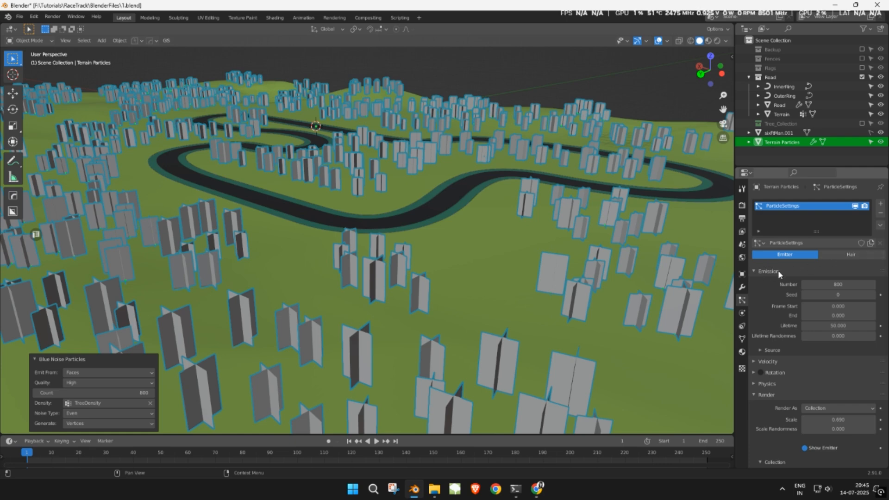
scroll(794, 279, "down", 6)
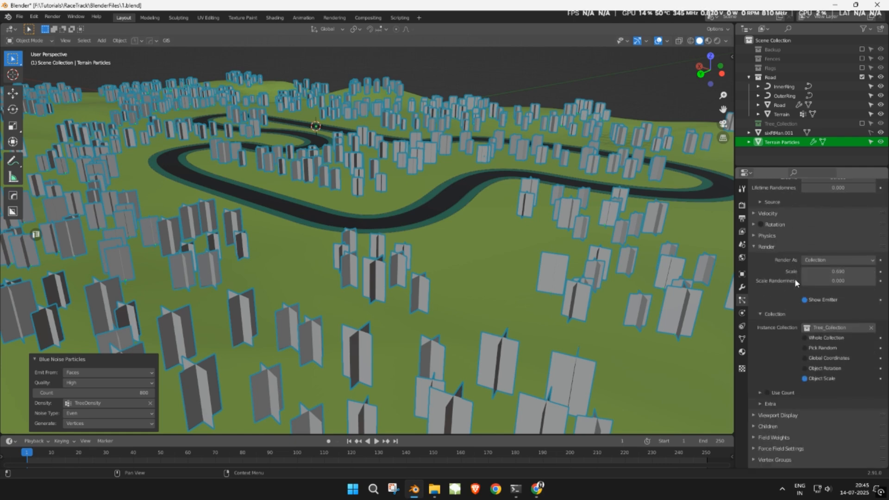
scroll(625, 251, "down", 3)
scroll(621, 175, "up", 4)
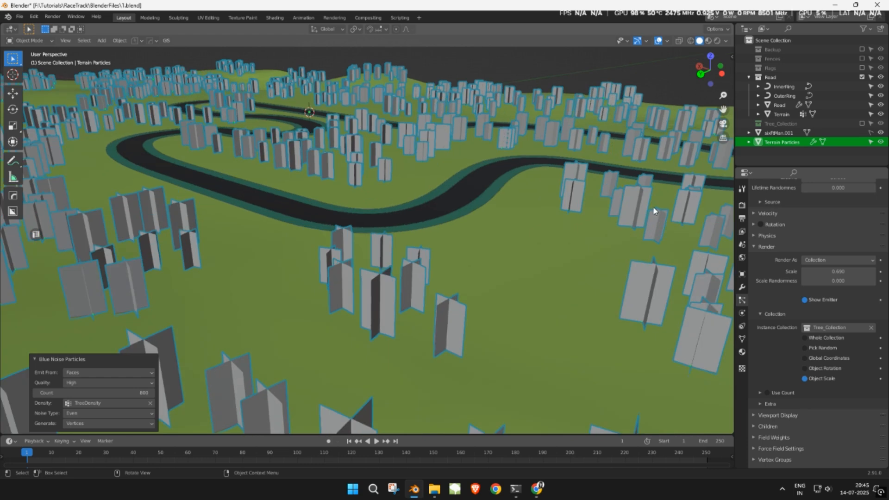
type("1")
key("Return")
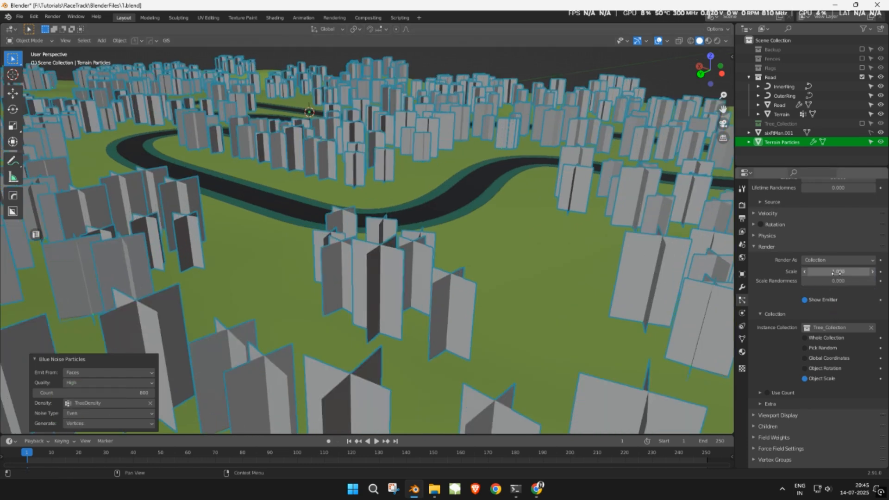
left_click(836, 274)
type("1.25")
key("Return")
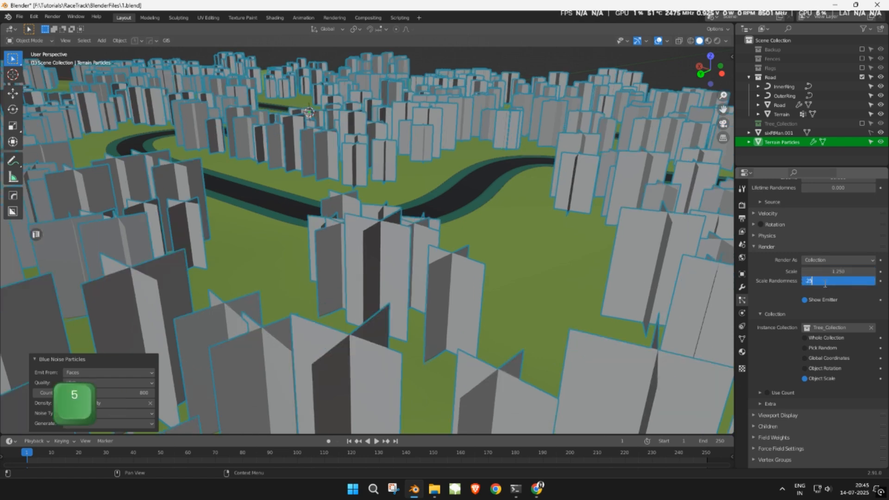
left_click(825, 283)
type(".25")
key("Return")
left_click_drag(826, 282, 839, 282)
- In Material Preview, lower the trees' scale randomness to about 0.10 and save the file
key("z")
mouse_move(518, 198)
middle_mouse_down()
mouse_move(504, 157)
mouse_move(471, 168)
mouse_move(540, 249)
middle_mouse_up()
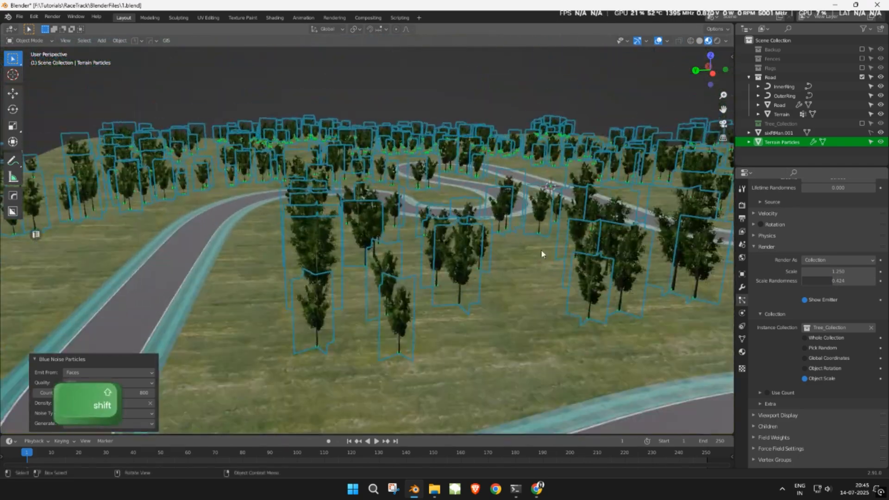
left_click(497, 100)
middle_click_drag(464, 168, 501, 136)
middle_click_drag(501, 137, 533, 228, "shift")
scroll(490, 212, "up", 3)
left_click(588, 191)
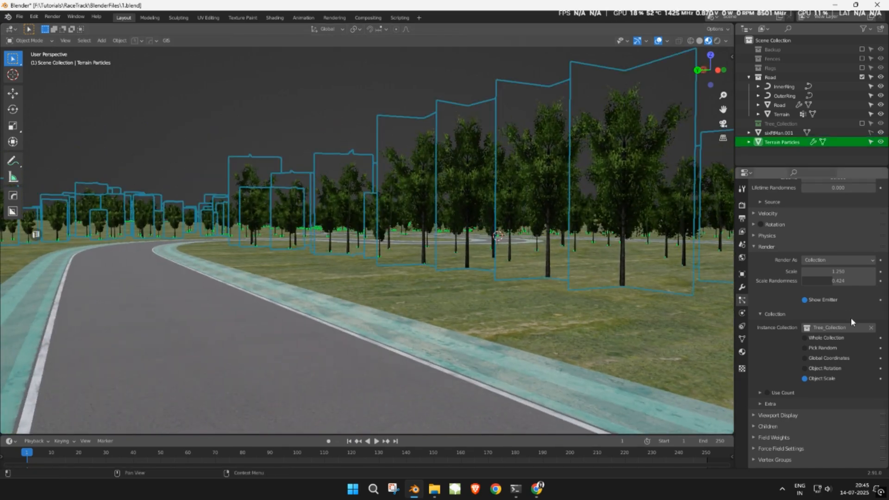
left_click_drag(847, 287, 808, 279)
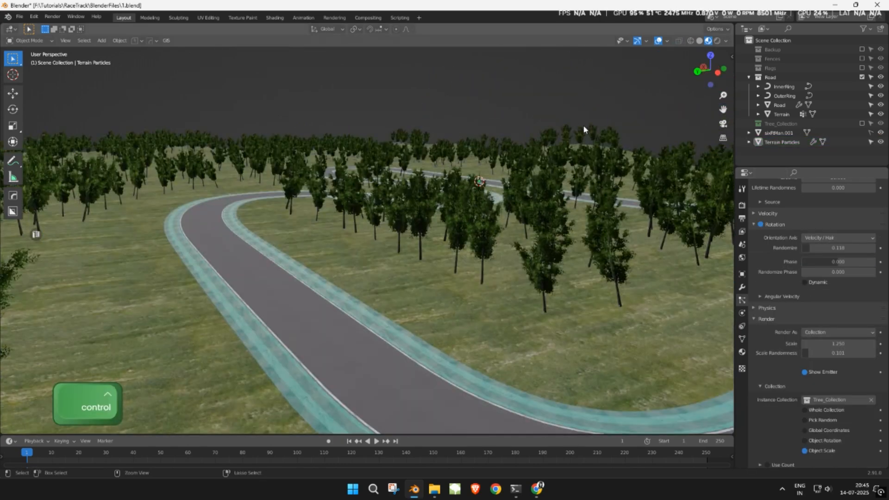
key("ctrl+s")
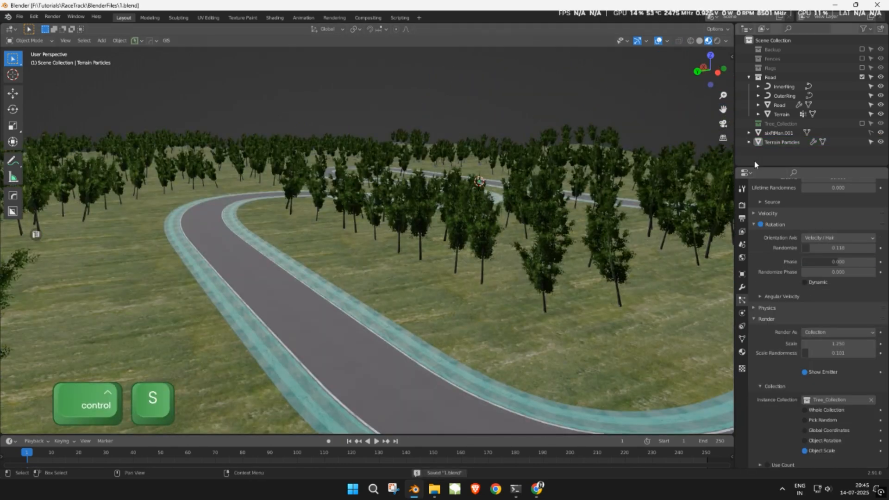
- Hide Terrain Particles and isolate Tree, Tree.001 and Tree.002 from Tree_Collection in Local view
left_click(880, 142)
left_click(862, 123)
left_click(748, 124)
left_click(779, 133)
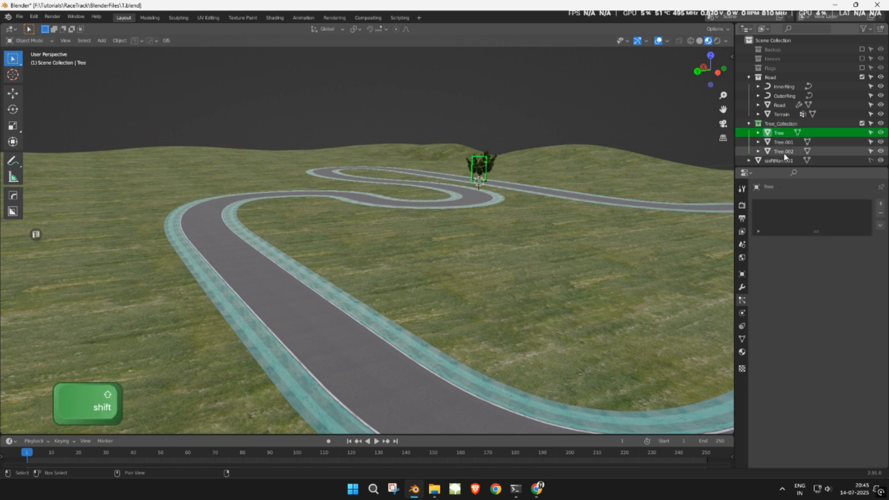
left_click(784, 152, "shift")
key("KP_Divide")
middle_click_drag(497, 124, 511, 145)
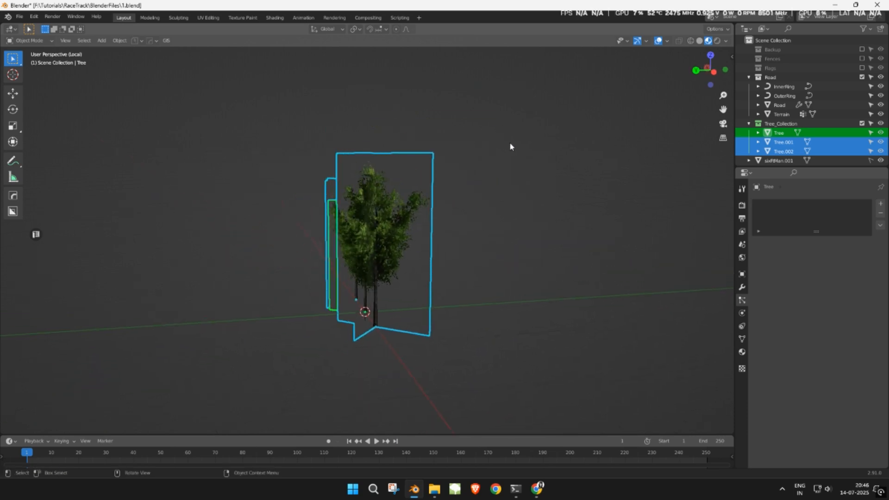
- Rotate the source trees about the X axis and apply their rotation and scale
key("r")
key("x")
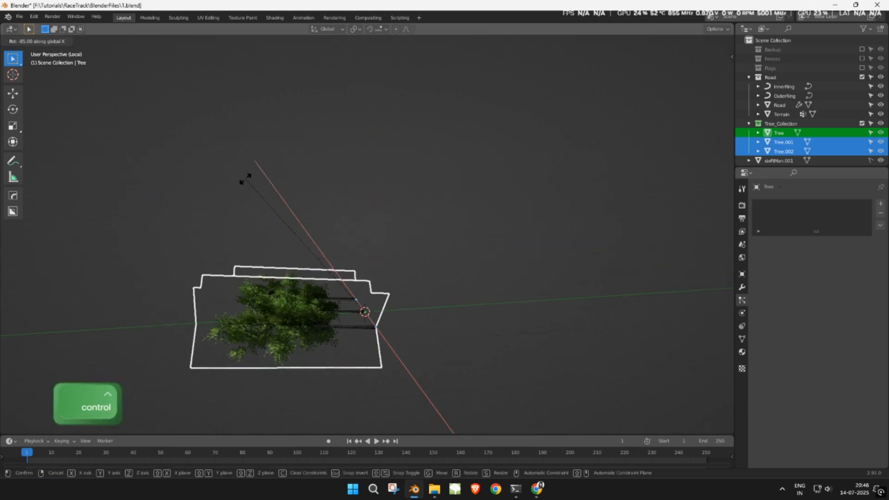
left_click(222, 185)
key("ctrl+a")
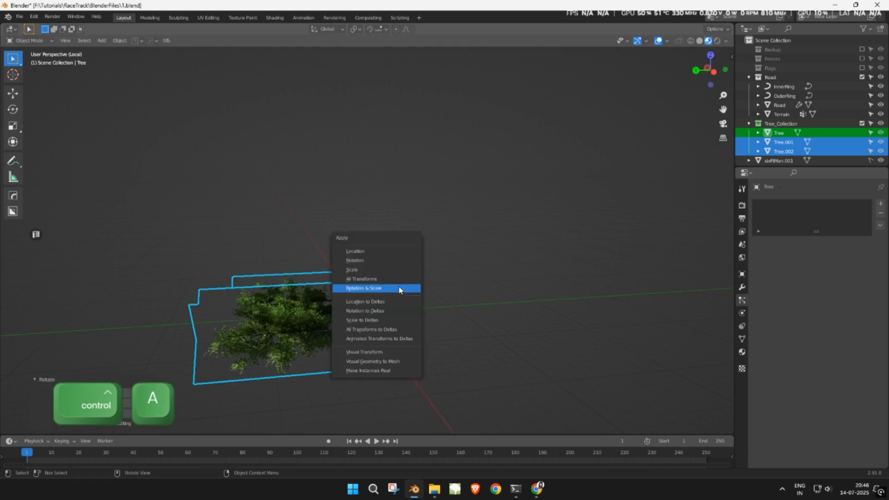
left_click(399, 287)
- Exclude Tree_Collection and set the particle rotation orientation axis to Global Z
middle_click_drag(453, 267, 628, 215)
scroll(480, 215, "up", 2)
left_click(861, 123)
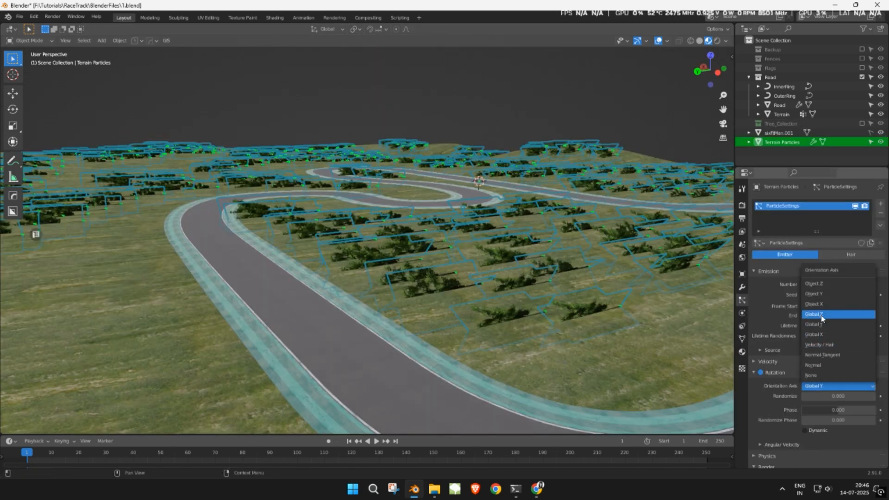
left_click(822, 315)
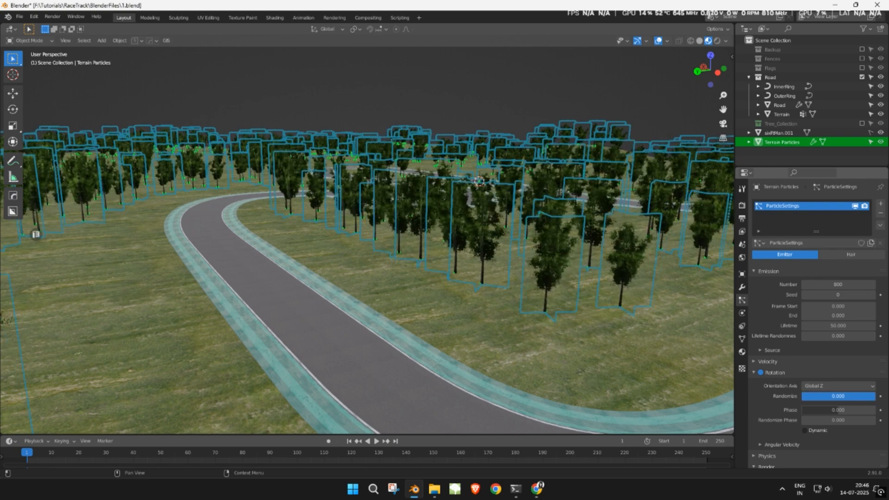
- Set particle rotation phase -0.149, randomize phase 0.807 and render scale 1.271, then save
left_click_drag(838, 410, 859, 410)
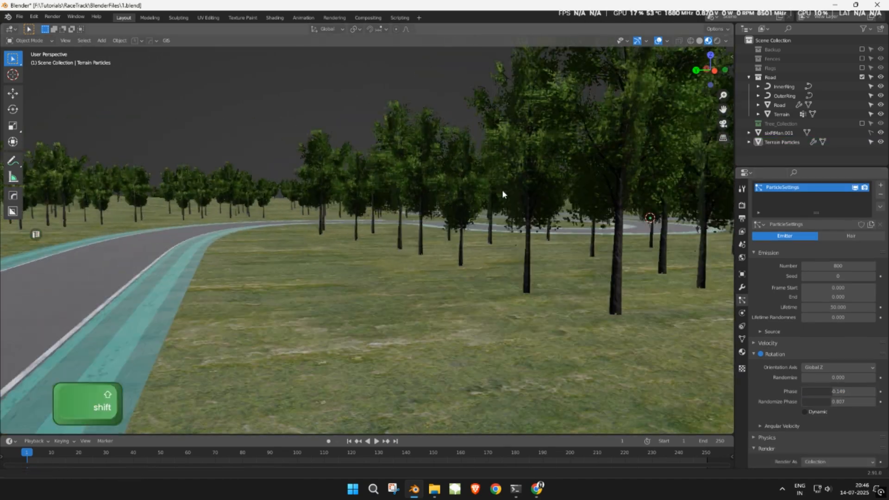
middle_click_drag(502, 190, 430, 259, "shift")
scroll(824, 353, "down", 2)
scroll(823, 353, "down", 2)
left_click_drag(831, 398, 840, 398, "shift")
scroll(837, 398, "down", 2)
middle_click_drag(463, 185, 449, 248, "shift")
key("ctrl+s")
key("ctrl+s")
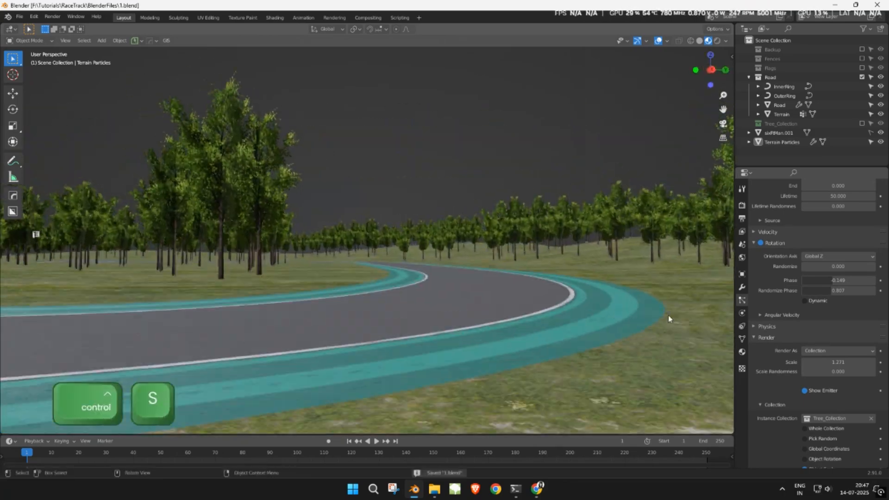
- Lower the Terrain material's specular so the ground is less shiny
left_click(547, 366)
left_click(742, 352)
left_click_drag(854, 416, 819, 416)
middle_click_drag(518, 125, 545, 134, "shift")
left_click(545, 134)
- Select the terrain particles and show their particle system settings
scroll(545, 134, "down", 3)
left_click(458, 153)
middle_click_drag(459, 125, 478, 193)
scroll(479, 193, "down", 6)
middle_click_drag(518, 277, 410, 285)
left_click(742, 300)
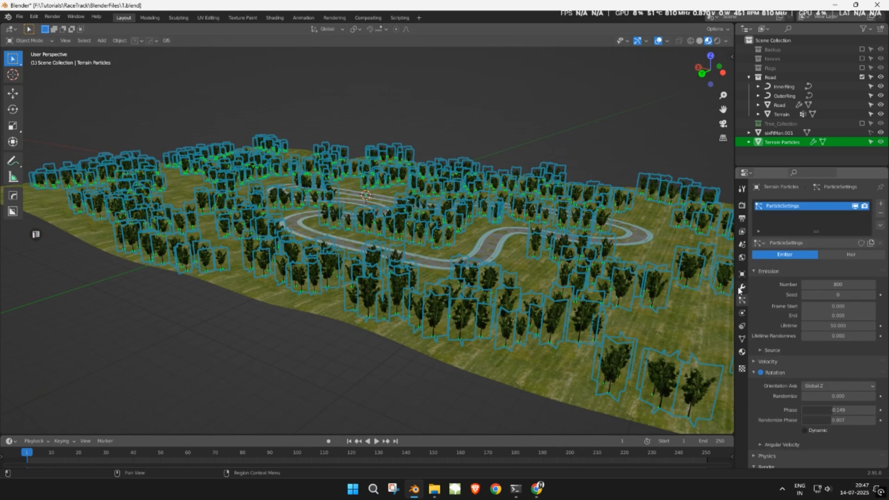
- Convert the particle trees to real objects and apply the particle modifier
left_click(742, 288)
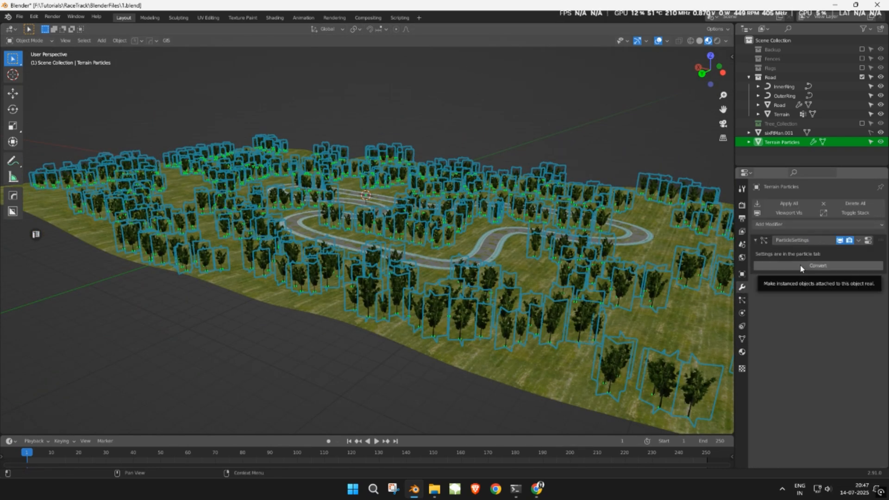
left_click(800, 267)
left_click(858, 240)
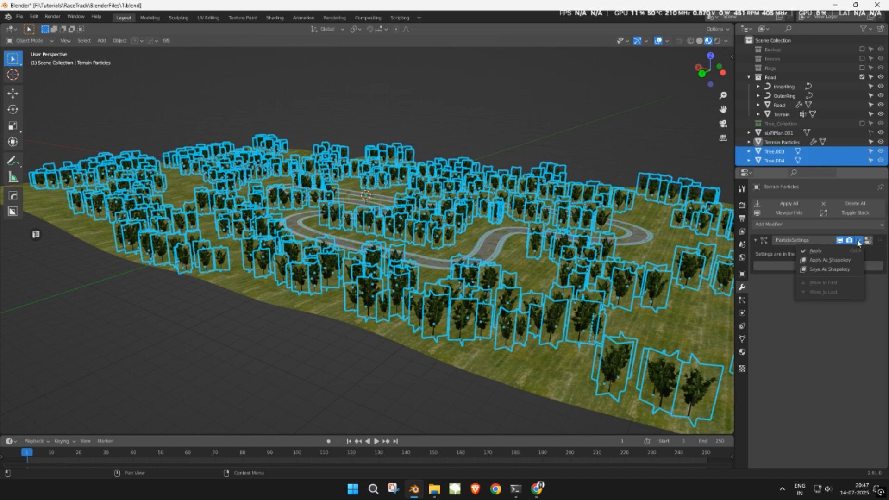
left_click(847, 251)
scroll(845, 123, "down", 10)
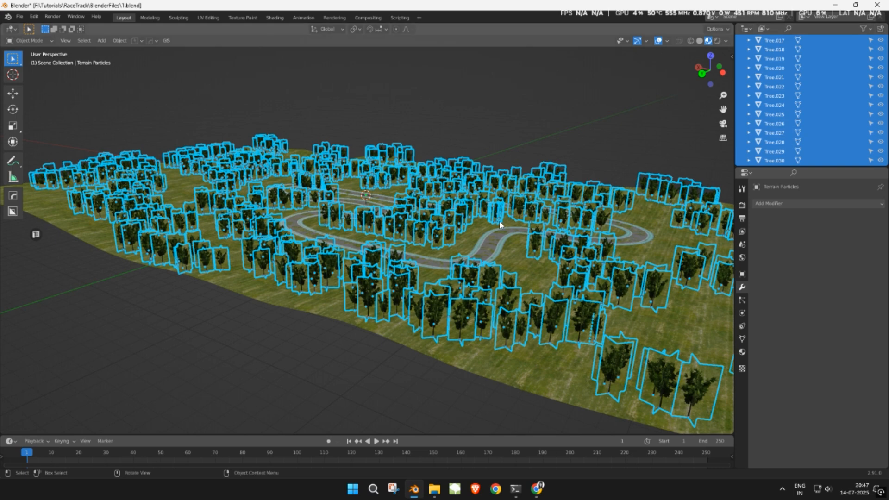
- Move the converted trees into a new collection named 'TreeInstances'
right_click(435, 166)
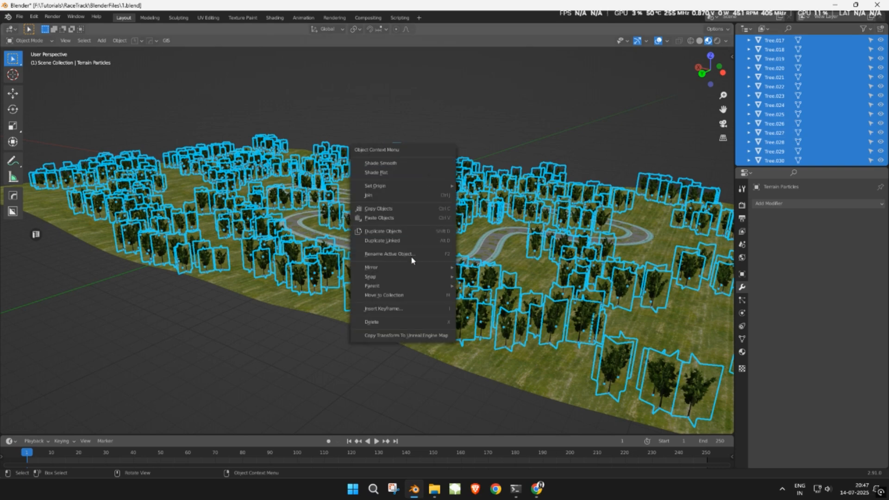
left_click(393, 296)
left_click(393, 298)
type("TreeInstances")
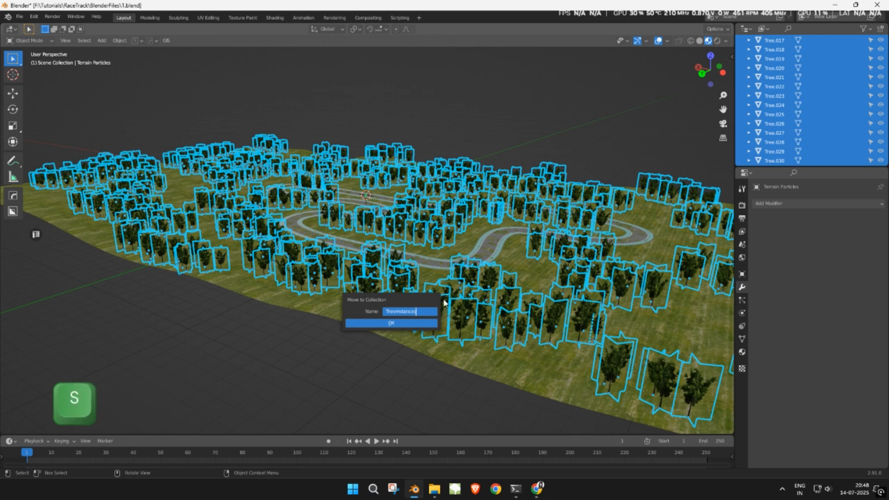
key("Return")
key("Return")
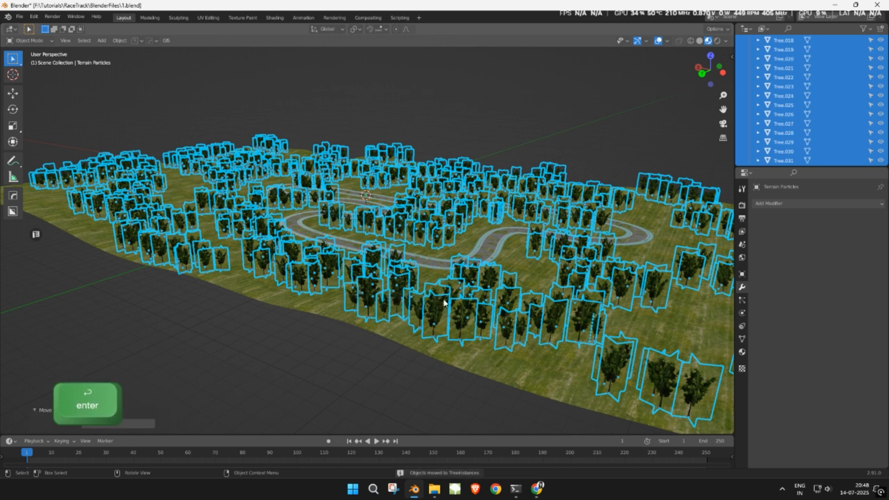
- Collapse TreeInstances in the enlarged outliner and make it the active collection
left_click_drag(805, 167, 804, 284)
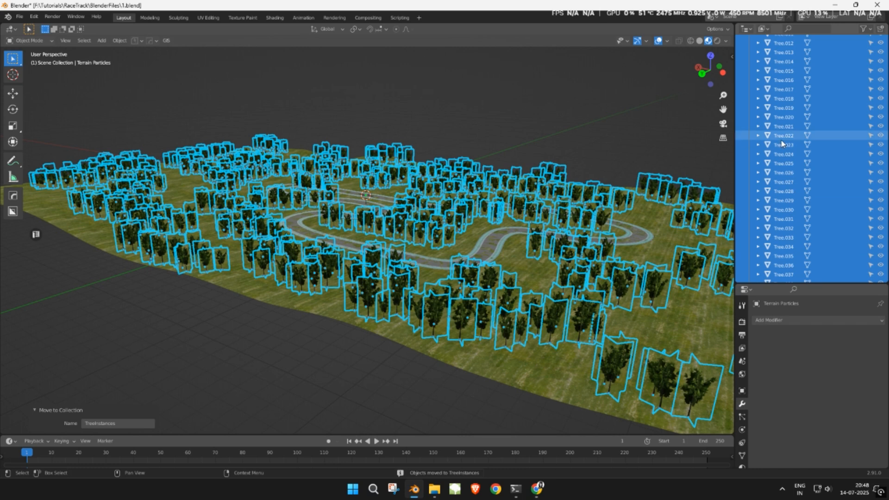
scroll(787, 148, "up", 10)
left_click(749, 133)
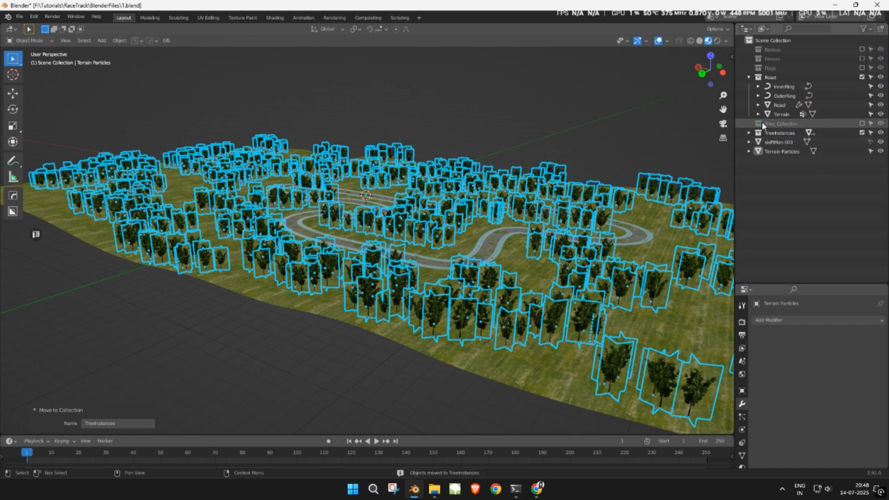
left_click(759, 133)
right_click(760, 134)
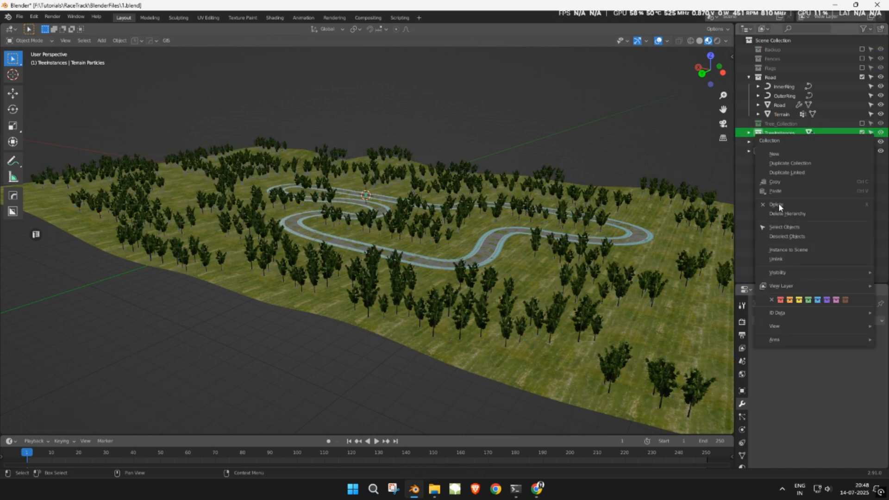
left_click(808, 300)
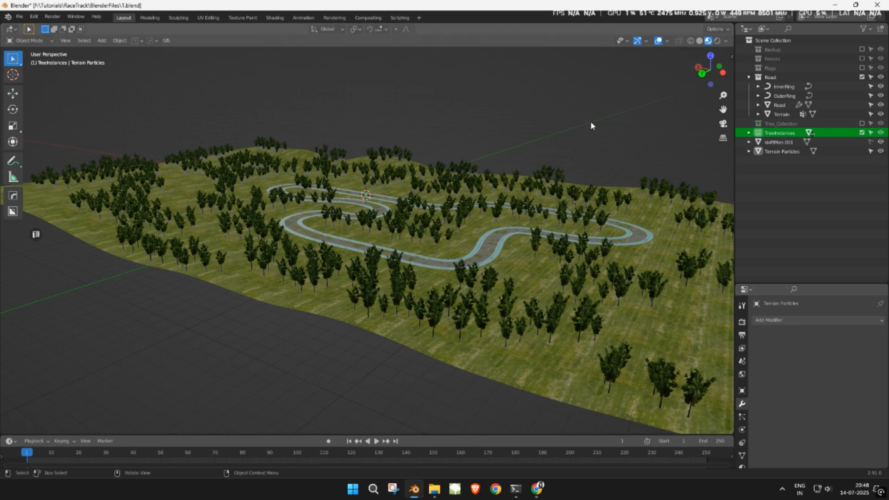
- Orbit down to road level and save the file
scroll(590, 123, "up", 5)
scroll(590, 122, "up", 3)
middle_click_drag(591, 122, 564, 138)
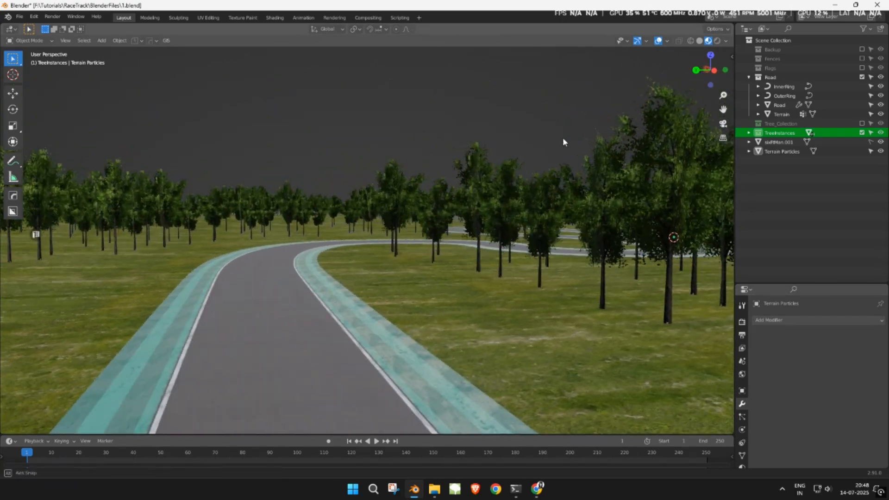
key("ctrl+s")
- Include Tree_Collection again and select its Tree billboard object
left_click(564, 133)
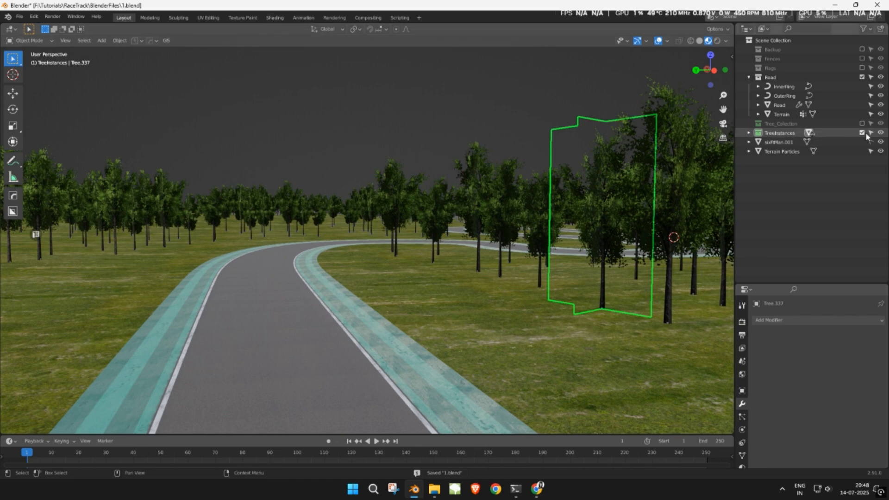
left_click(862, 123)
left_click(778, 133)
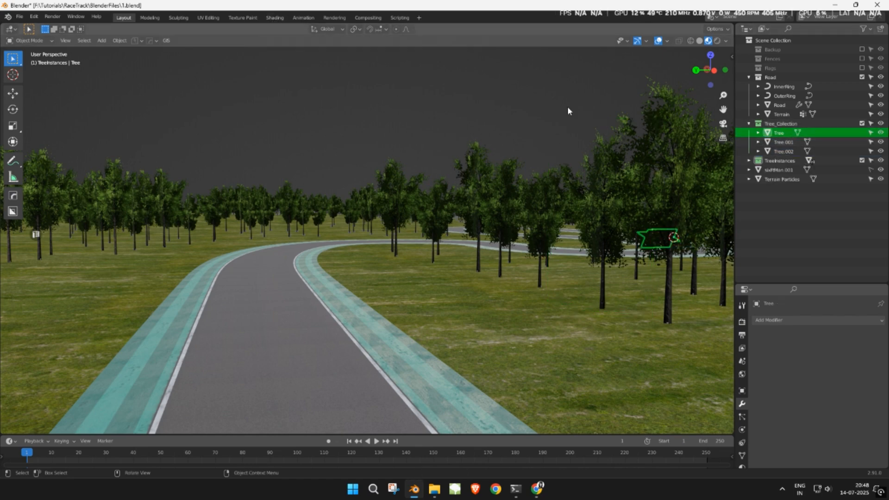
- Switch to the Shading workspace and bring the TreeBillboard node graph into view
left_click(276, 18)
mouse_move(452, 145)
middle_mouse_down()
mouse_move(451, 124)
mouse_move(476, 145)
mouse_move(464, 179)
mouse_move(492, 179)
middle_mouse_up()
scroll(475, 145, "down", 3)
scroll(492, 180, "up", 1)
scroll(437, 321, "down", 3)
middle_click_drag(315, 331, 441, 359)
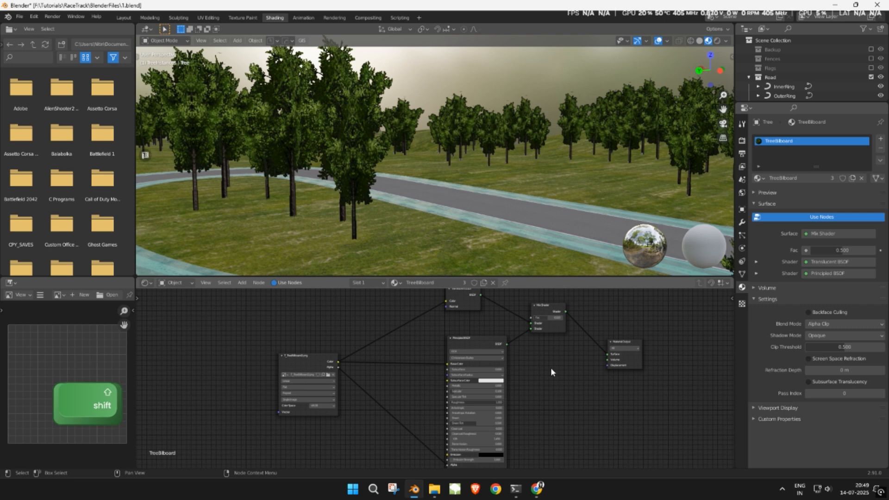
middle_click_drag(550, 370, 460, 352)
- Duplicate the Mix Shader onto the output link and add a Transparent BSDF node
left_click(470, 324, "shift")
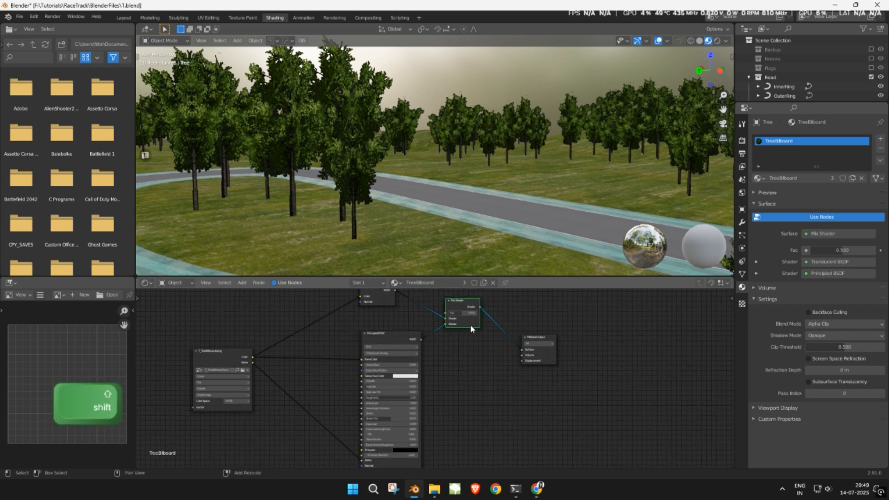
key("shift+d")
left_click(525, 352)
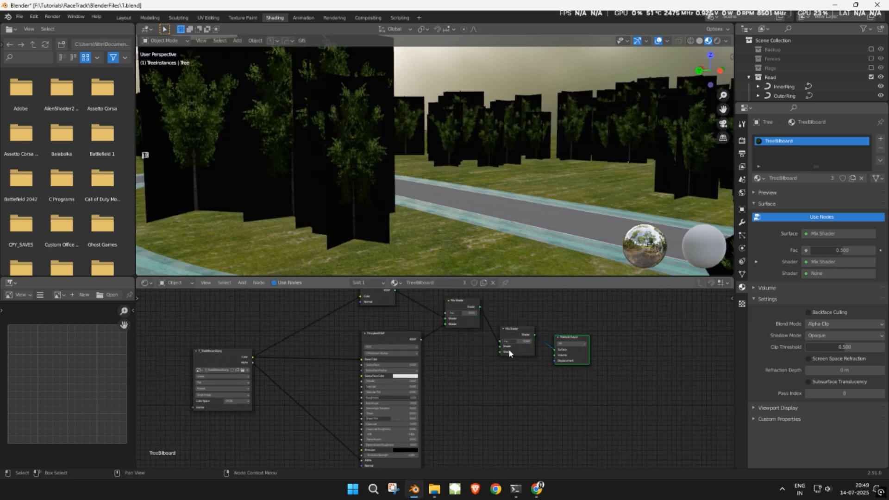
key("shift+a")
left_click(466, 370)
type("tra")
key("Return")
left_click(468, 359)
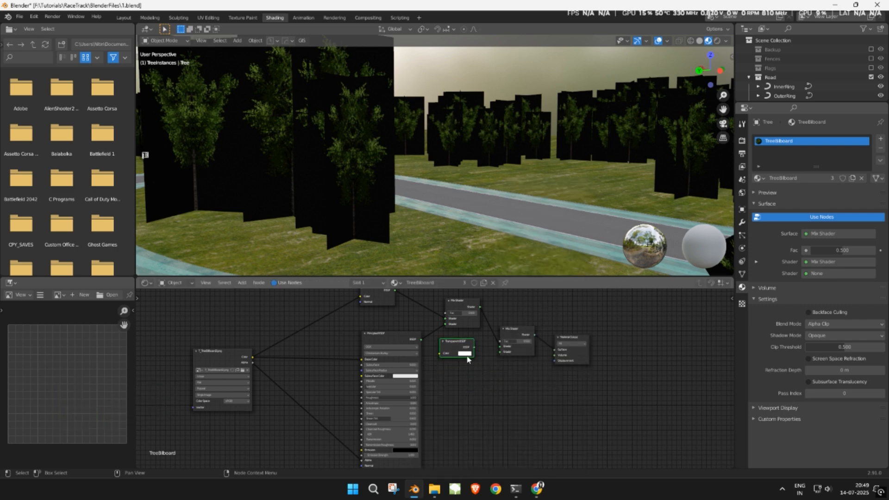
- Wire Transparent BSDF into the first shader input and image Alpha into the Fac
scroll(482, 365, "up", 1)
scroll(482, 365, "up", 3)
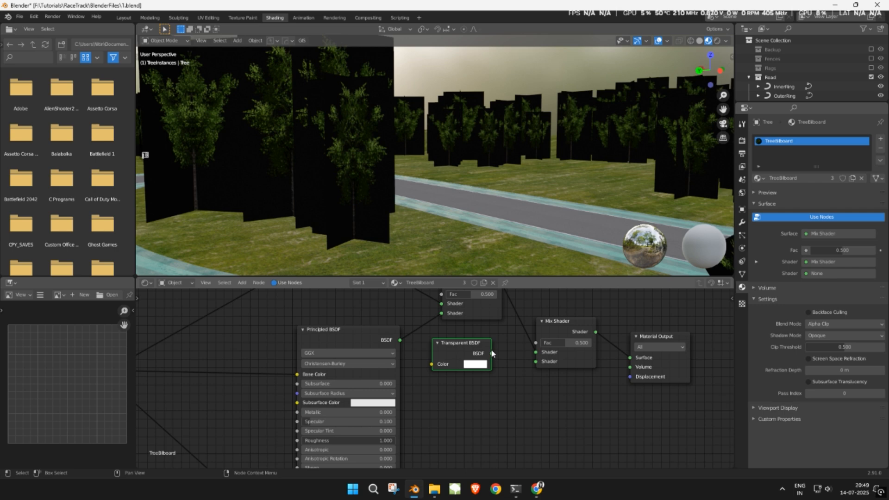
left_click_drag(521, 366, 535, 361)
scroll(435, 371, "down", 3)
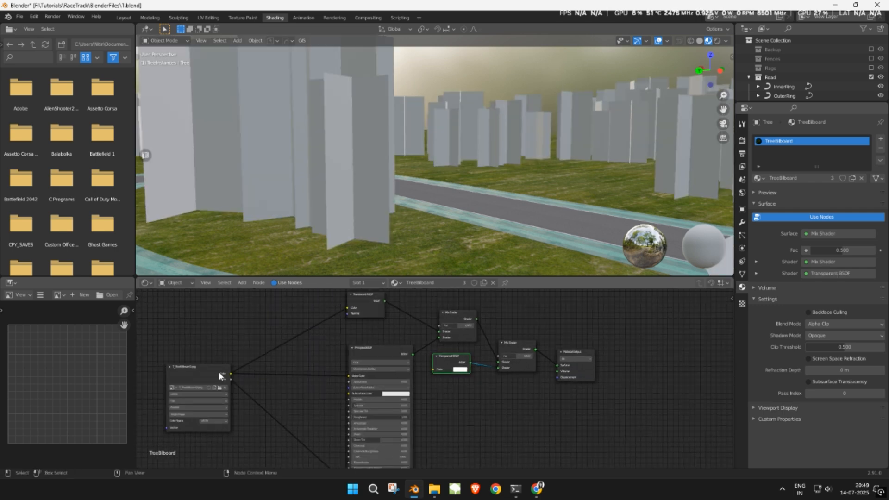
left_click_drag(231, 380, 500, 356)
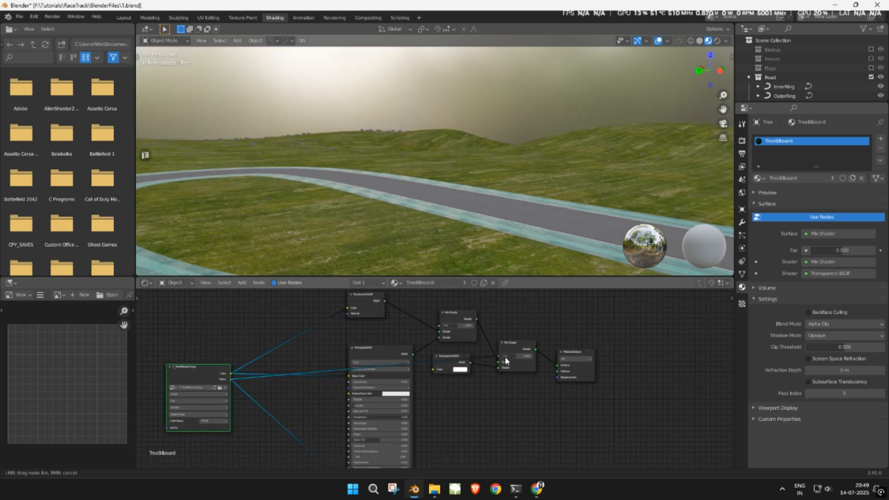
scroll(537, 370, "up", 1)
scroll(532, 366, "up", 3)
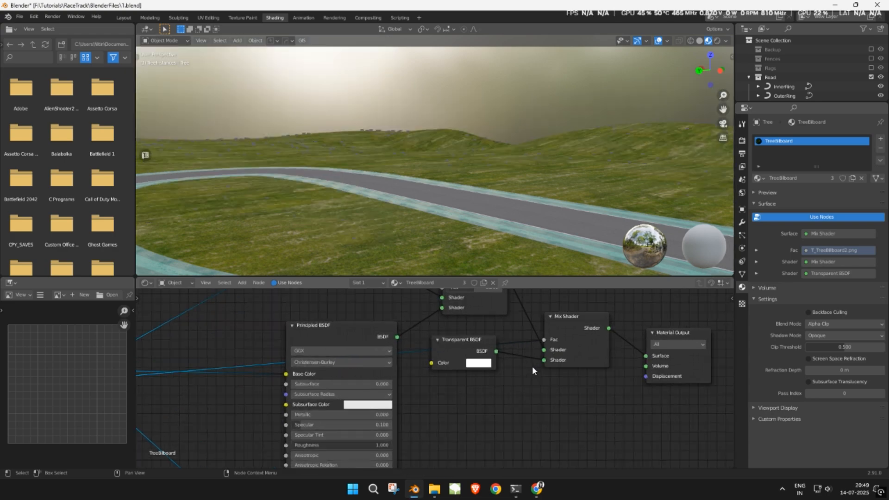
left_click_drag(562, 356, 562, 345)
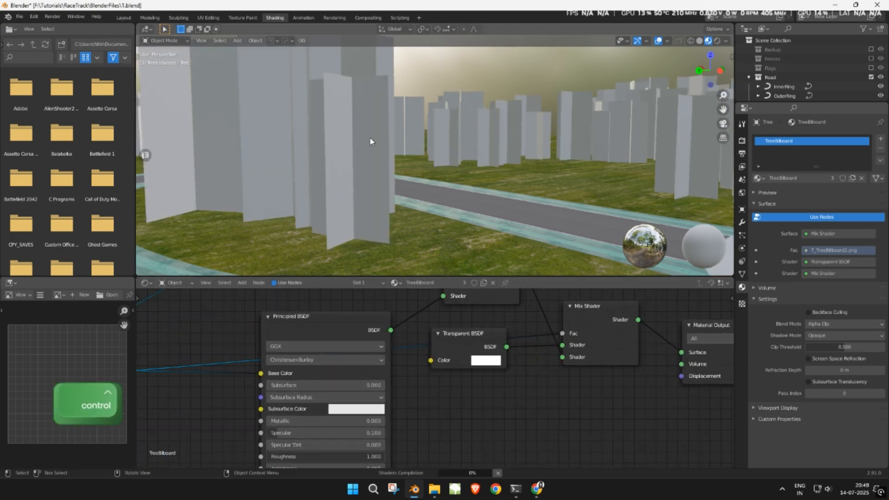
- Check the cut-out billboard trees, tidy the Principled BSDF node, save, and return to Layout
middle_click_drag(370, 137, 421, 134)
middle_click_drag(528, 135, 451, 143)
key("ctrl+s")
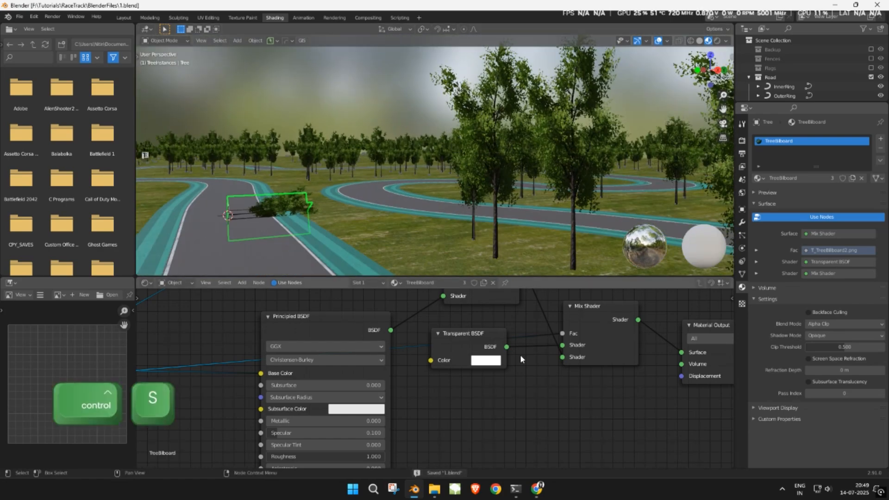
scroll(520, 354, "down", 4)
left_click_drag(433, 392, 425, 376)
scroll(586, 331, "down", 2, "ctrl")
key("ctrl+s")
left_click(124, 17)
middle_click_drag(296, 167, 341, 159)
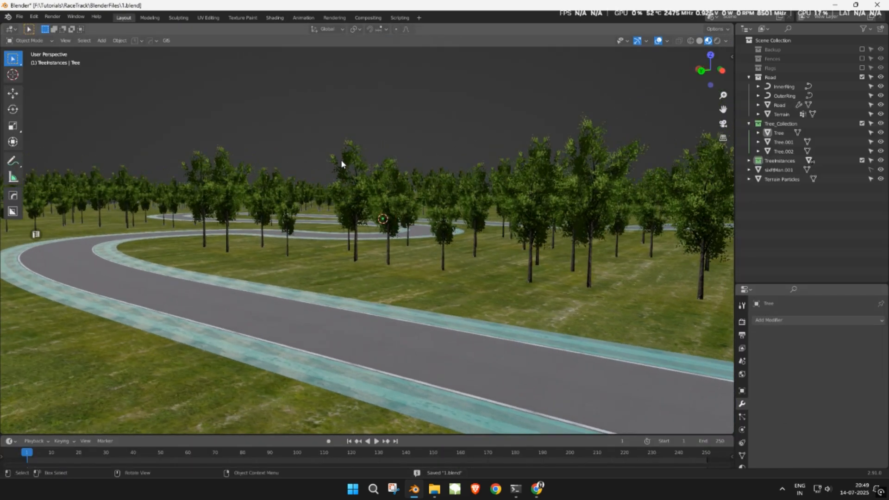
- Exclude Tree_Collection from the view layer and save
left_click(862, 123)
key("ctrl+s")
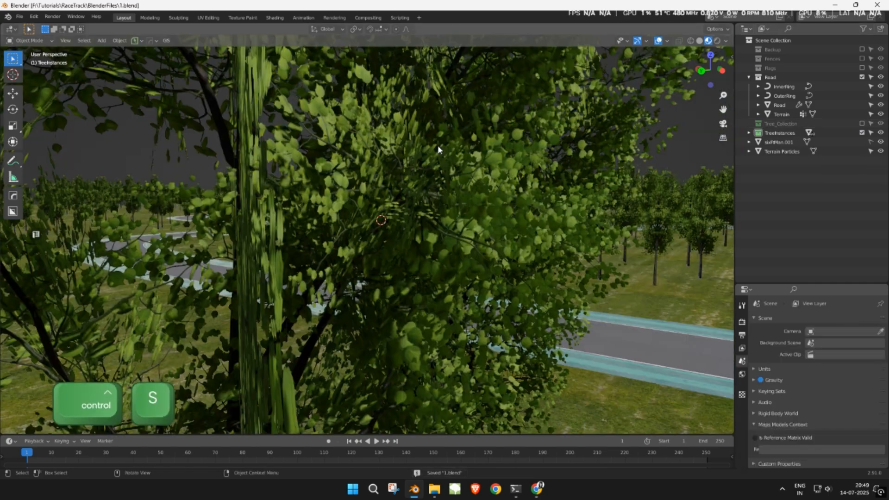
scroll(437, 145, "down", 5)
- Shift the Road mesh vertically along Z in Edit Mode
left_click(430, 286)
scroll(408, 290, "up", 2)
key("Tab")
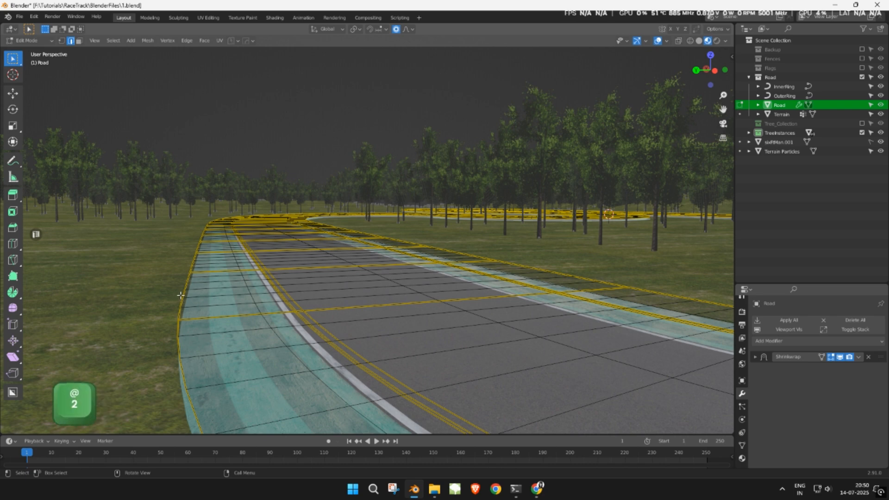
key("g")
key("z")
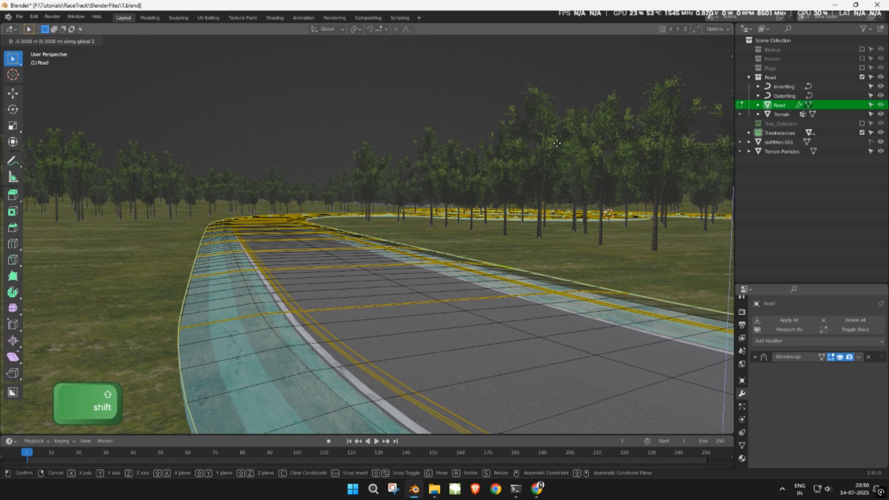
left_click(556, 141)
key("Tab")
- Inspect the road edge from a view along the track and save the file
middle_click_drag(450, 201, 382, 203)
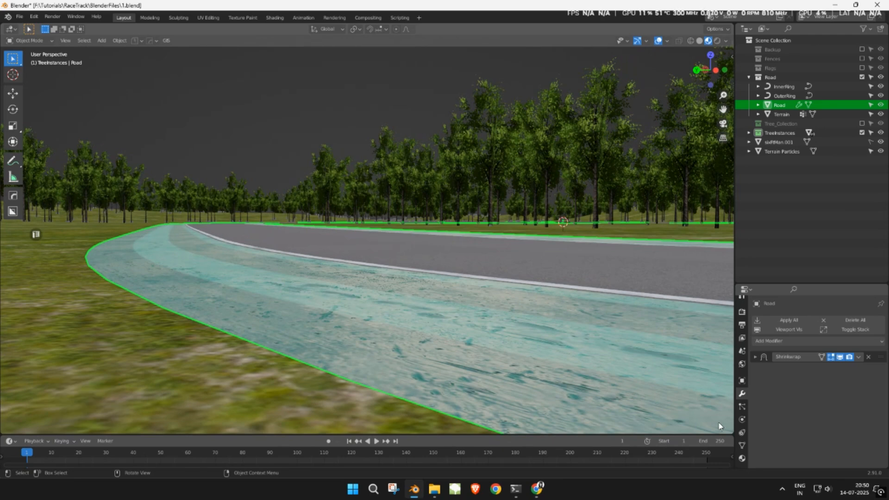
scroll(434, 163, "down", 2)
left_click(396, 112)
middle_click_drag(397, 113, 379, 109)
scroll(345, 165, "up", 2)
middle_click_drag(344, 168, 417, 187, "shift")
key("ctrl+s")
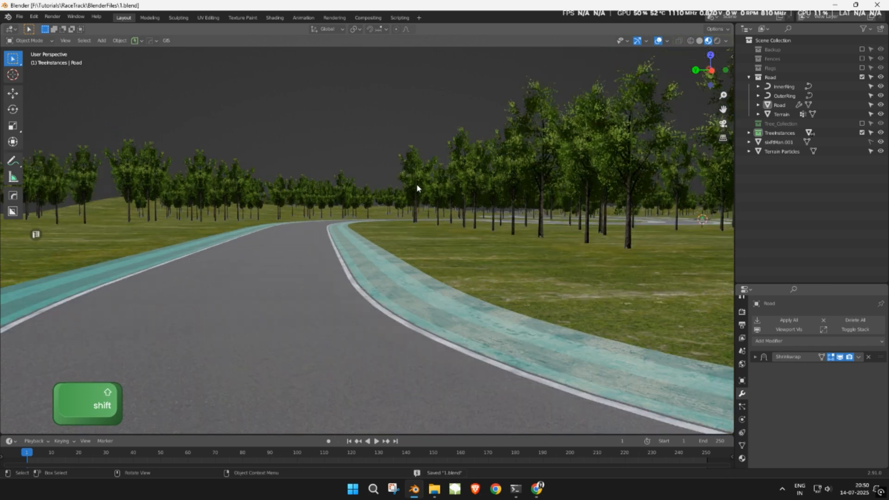
- Lower the Road's Kerbs material specular to 0.093 and save
left_click(416, 307)
left_click_drag(774, 282, 774, 185)
left_click(742, 370)
left_click(790, 234)
scroll(791, 240, "down", 2)
left_click_drag(842, 415, 827, 415, "shift")
left_click(456, 98)
key("ctrl+s")
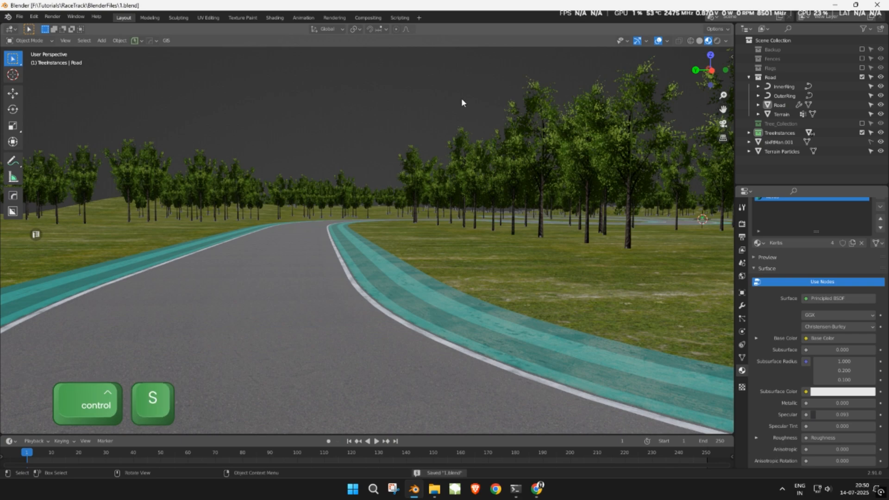
- Include the Flags and Fences collections so they appear along the track
middle_click_drag(456, 97, 546, 153, "shift")
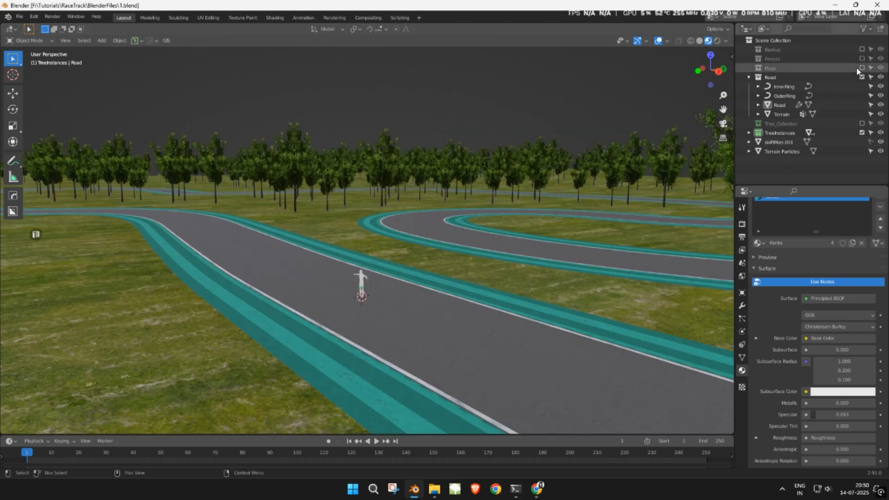
left_click(862, 68)
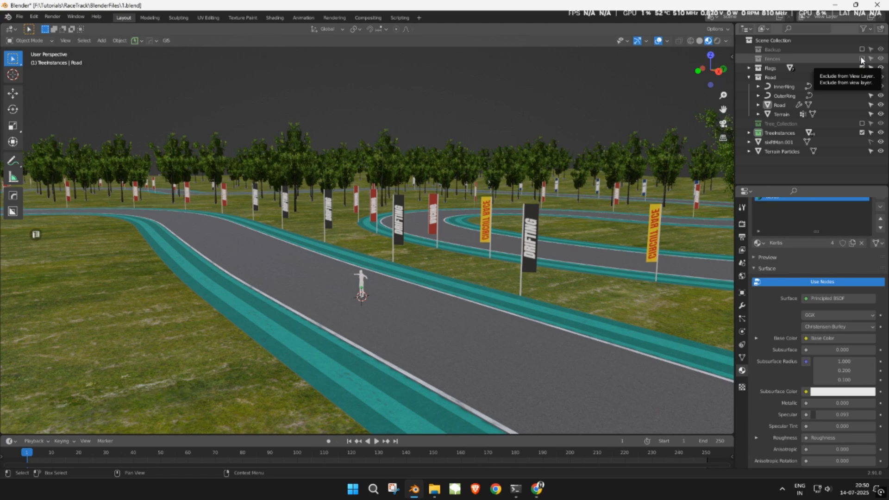
left_click(861, 59)
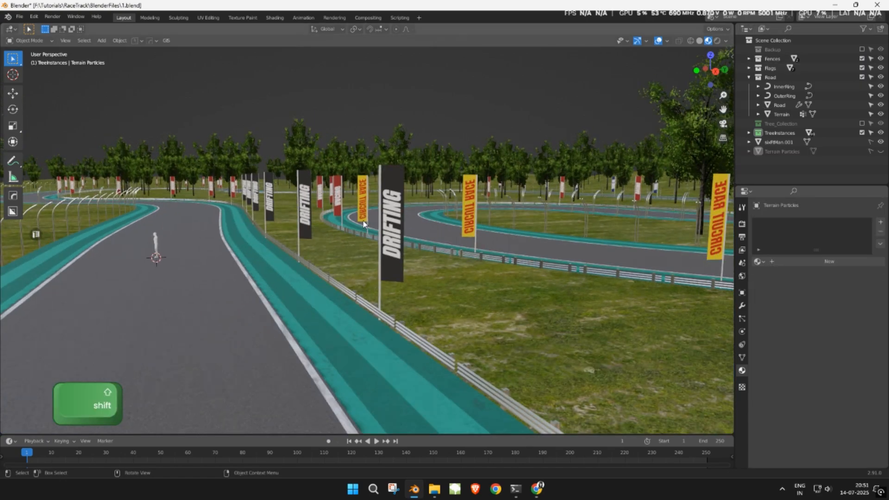
mouse_move(387, 227)
middle_mouse_down()
mouse_move(335, 215)
mouse_move(377, 221)
middle_mouse_up()
- Set Fence_2's alpha clip threshold to 0.149
left_click(161, 212)
scroll(826, 368, "down", 6)
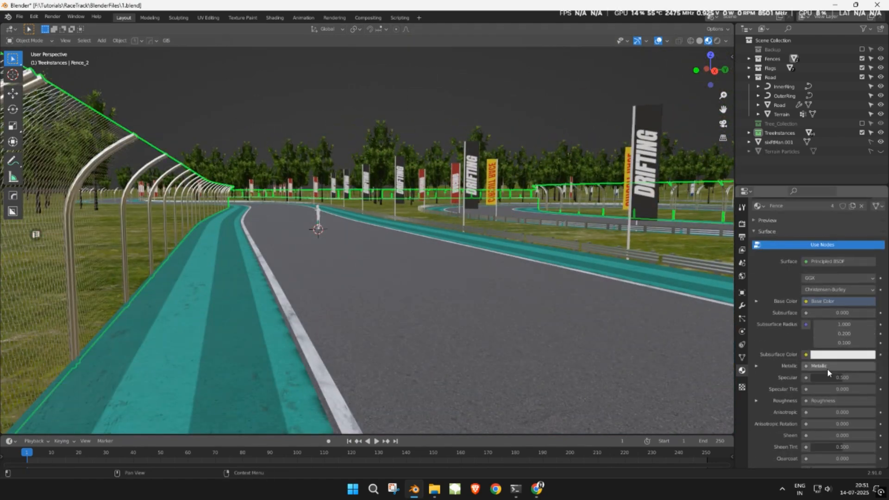
scroll(828, 371, "down", 10)
left_click_drag(832, 371, 836, 371, "shift")
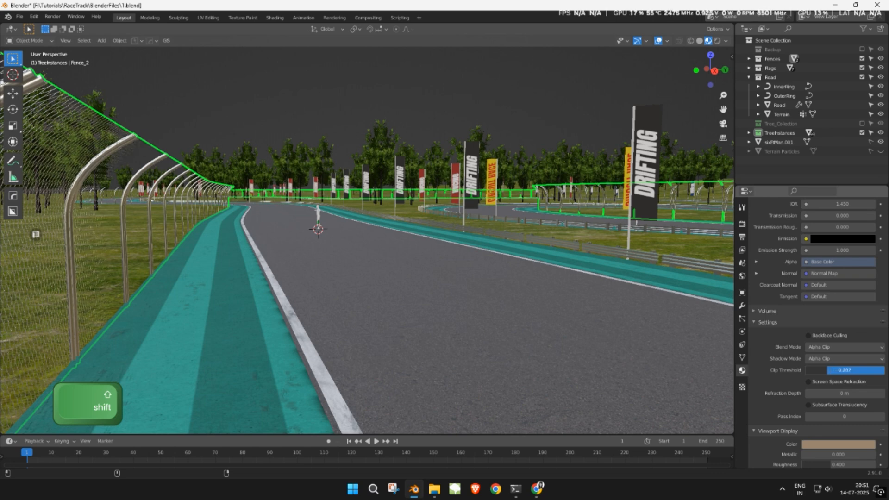
left_click_drag(836, 371, 830, 371, "shift")
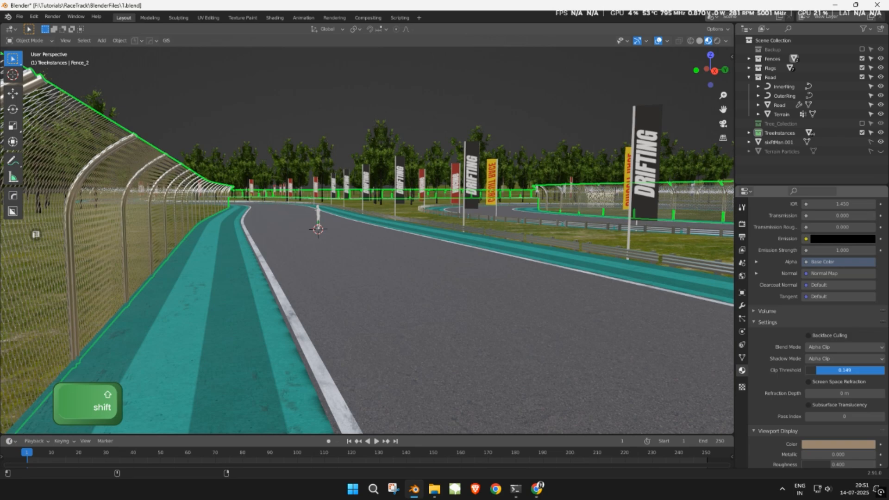
middle_click_drag(615, 247, 732, 199)
- Select the Terrain, save, and reframe the view of road and fence
left_click(781, 113)
key("ctrl+s")
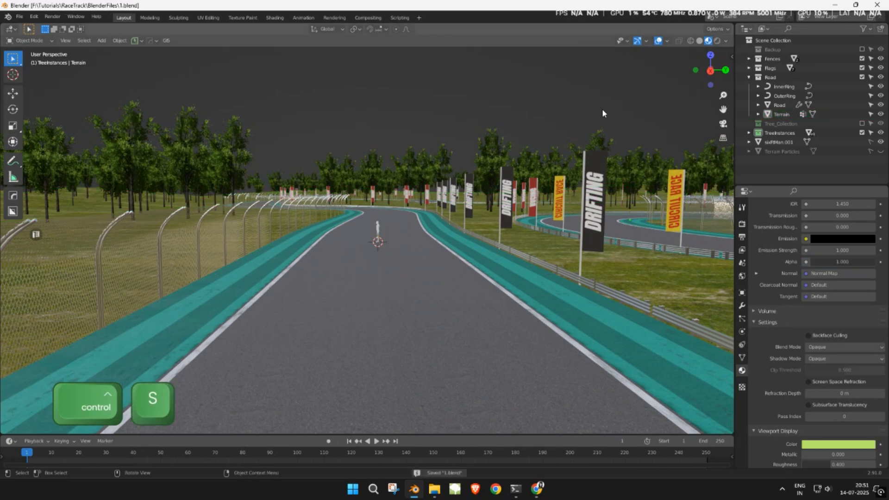
middle_click_drag(602, 112, 505, 143, "shift")
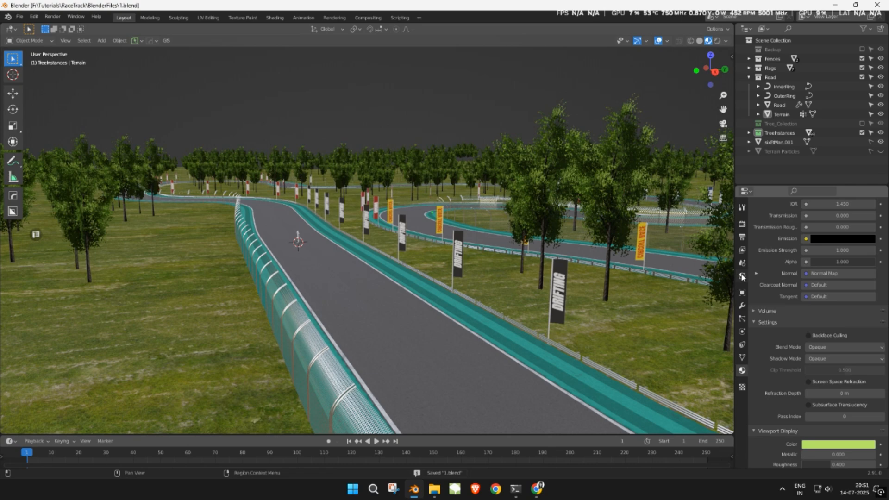
scroll(442, 166, "down", 8)
scroll(443, 167, "up", 6)
scroll(443, 165, "up", 3)
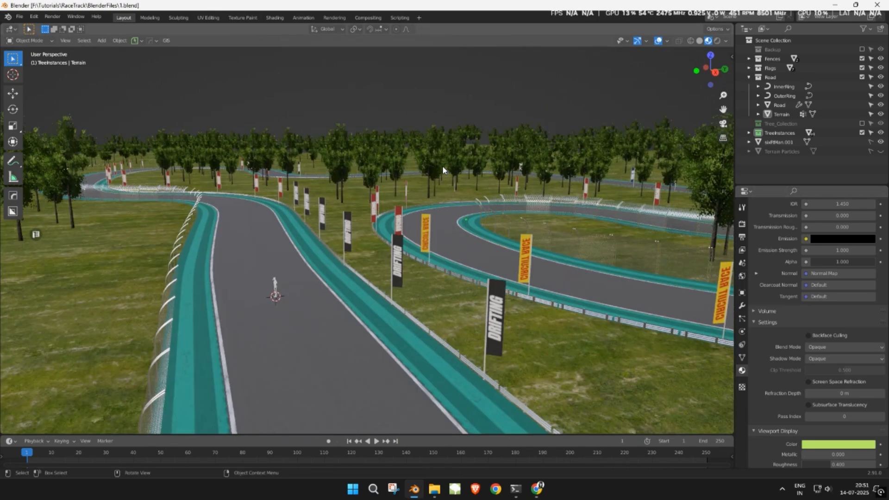
key("shift+a")
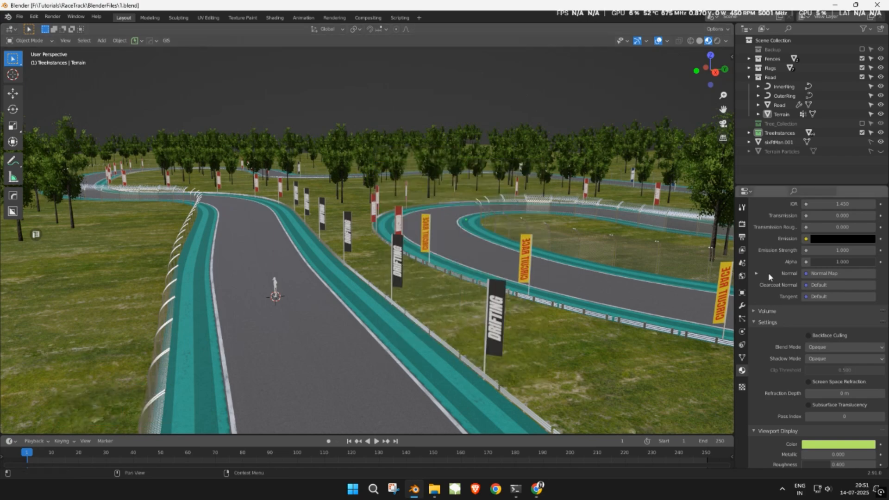